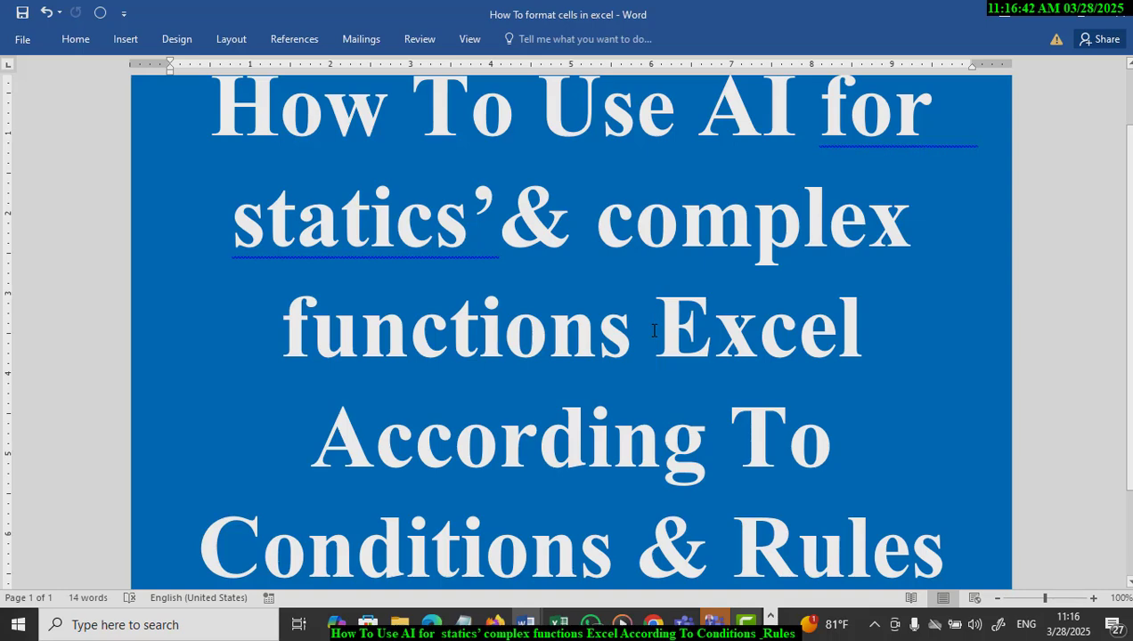
Step: Add the word "in" before "Excel" in the Word title and switch to the Book2 workbook in Excel
{"action": "type", "text": "in"}
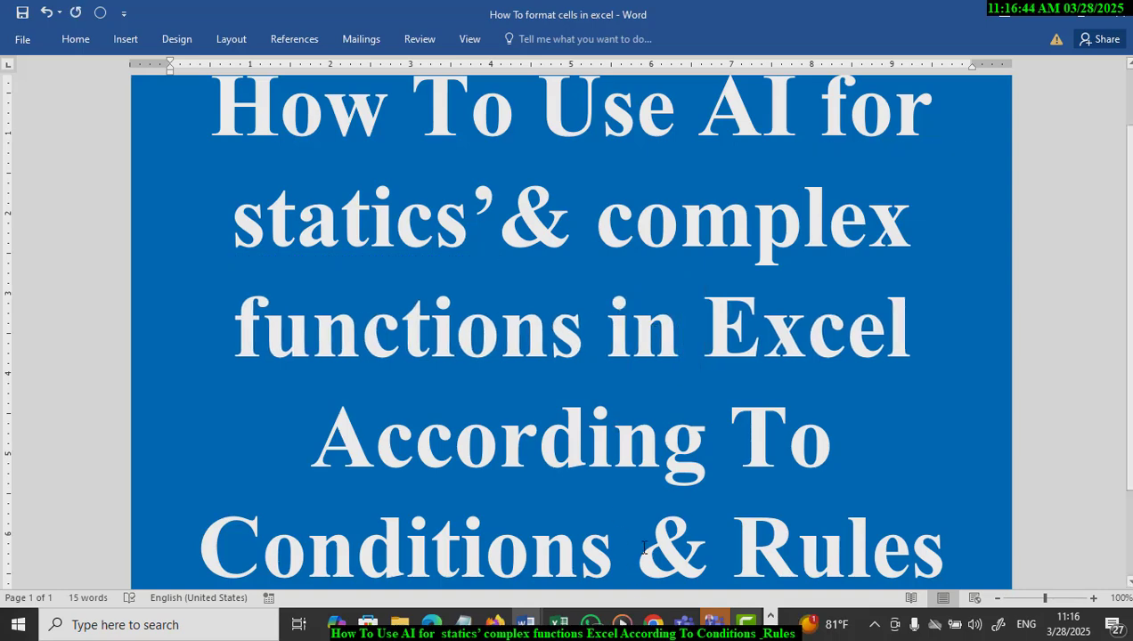
{"action": "mouse_move", "coordinate": [560, 627]}
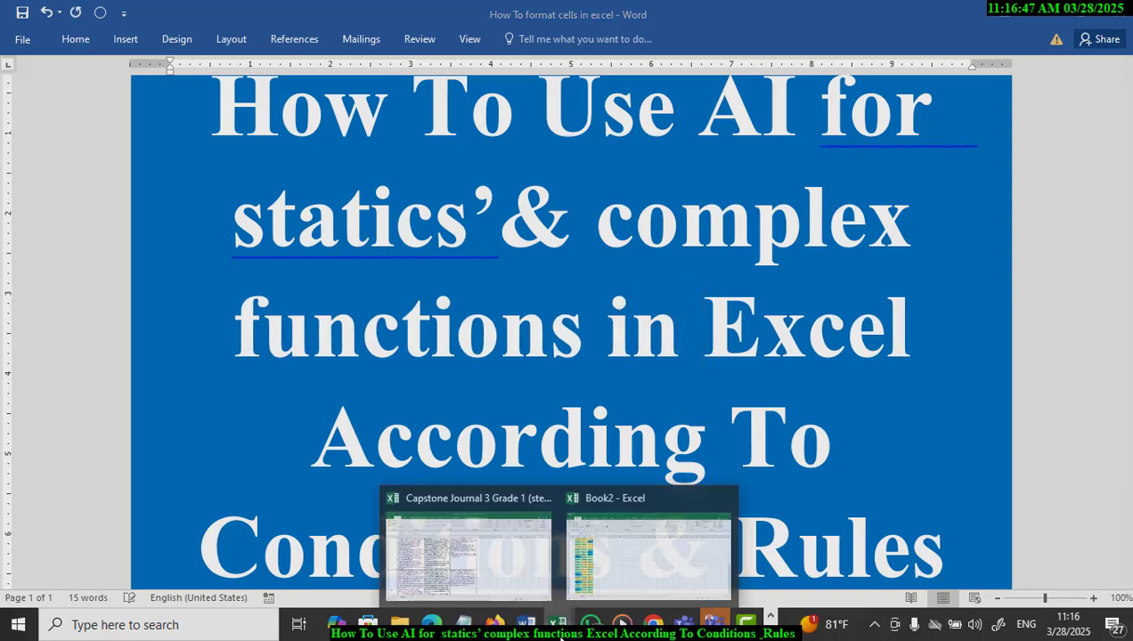
{"action": "left_click", "coordinate": [649, 556]}
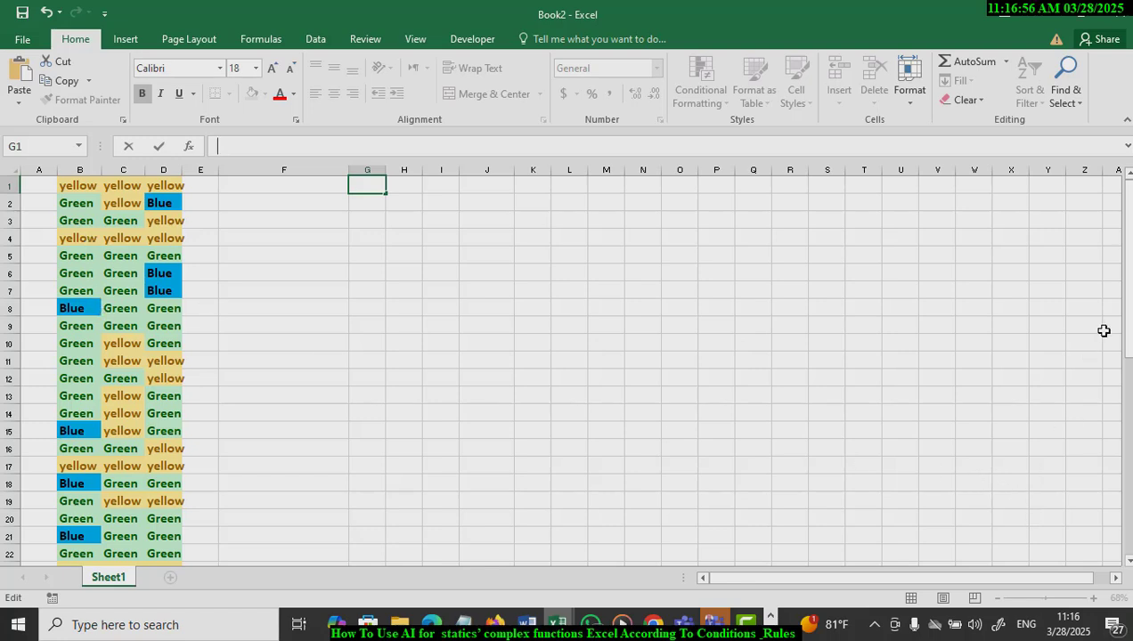
Step: Select the colour-word cells B1:D45 on Sheet1
{"action": "left_click_drag", "start_coordinate": [1125, 294], "coordinate": [1125, 267]}
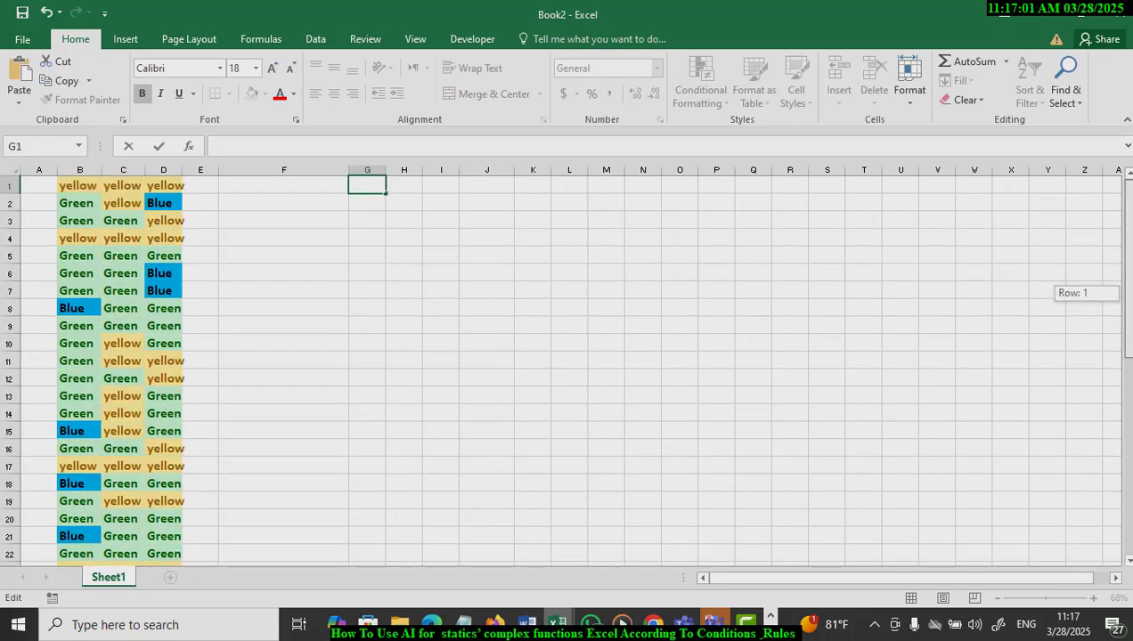
{"action": "left_click_drag", "start_coordinate": [1128, 196], "coordinate": [1124, 250]}
{"action": "left_click_drag", "start_coordinate": [1062, 158], "coordinate": [1061, 159]}
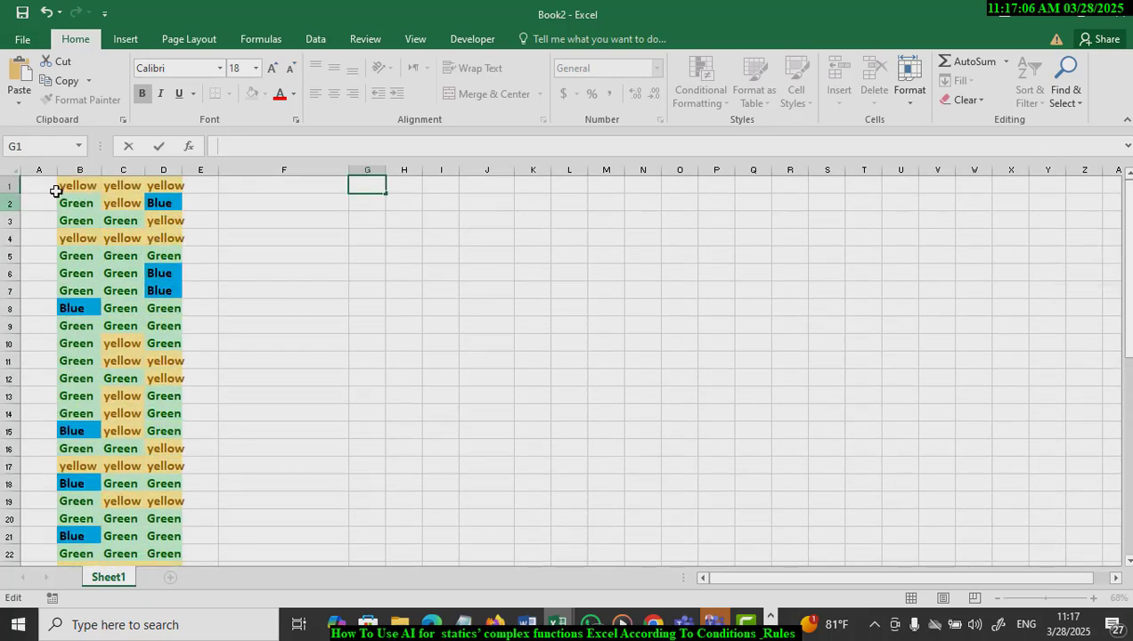
{"action": "left_click_drag", "start_coordinate": [69, 178], "coordinate": [155, 508]}
{"action": "right_click", "coordinate": [141, 258]}
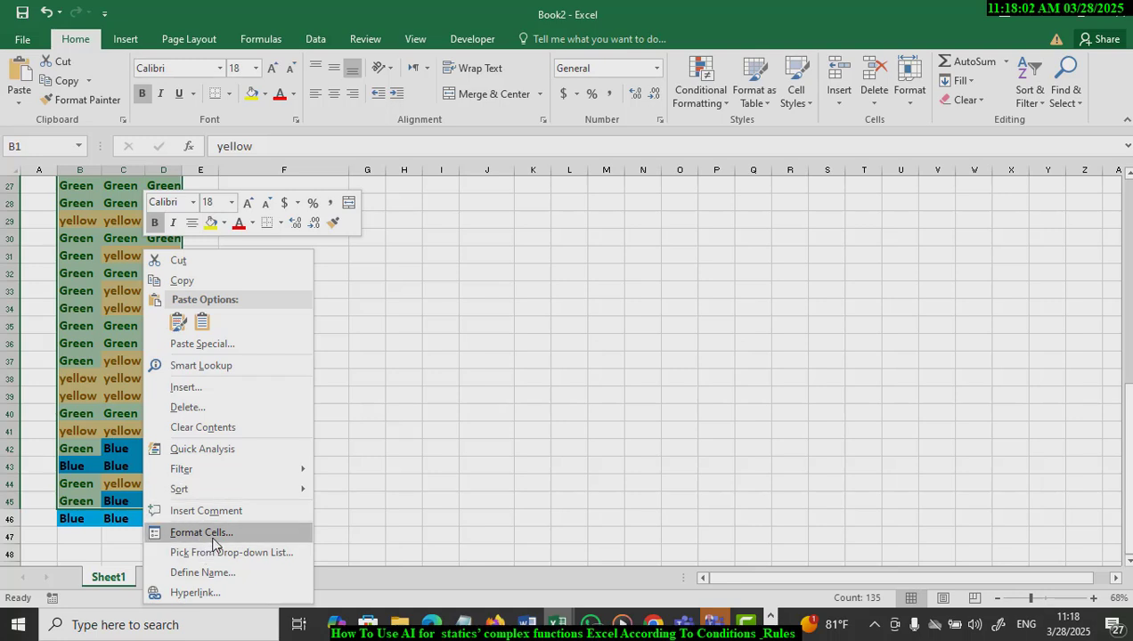
{"action": "left_click", "coordinate": [215, 578]}
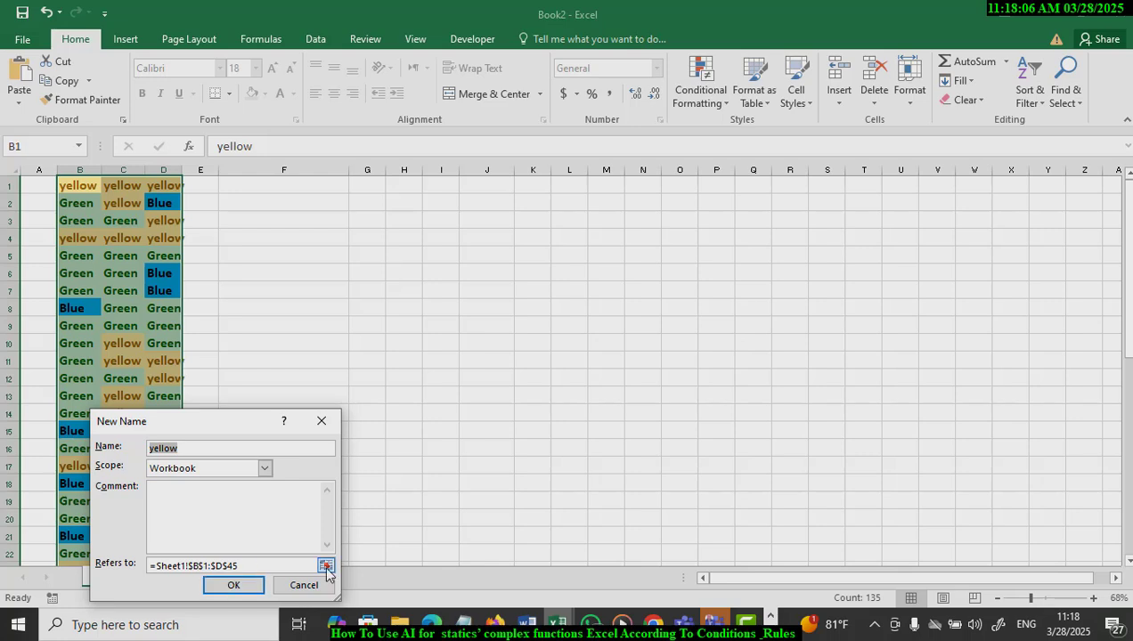
{"action": "left_click", "coordinate": [267, 566]}
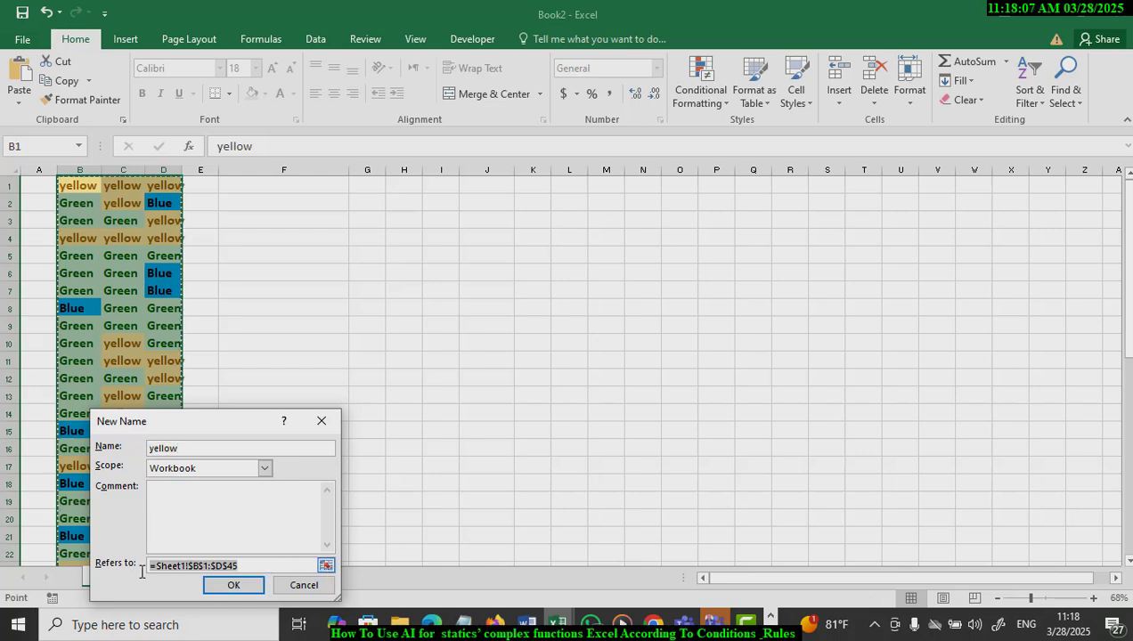
{"action": "left_click", "coordinate": [321, 421]}
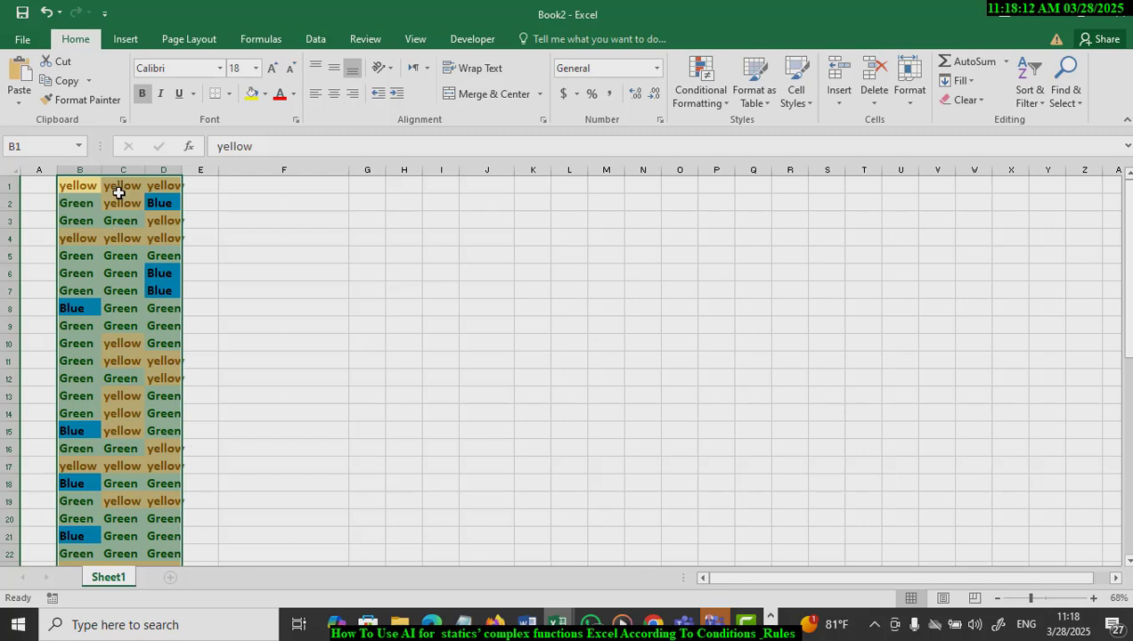
Step: Start a new name definition for the selected cells and copy the reference Sheet1!$B$1:$D$45 without its equals sign
{"action": "right_click", "coordinate": [118, 193]}
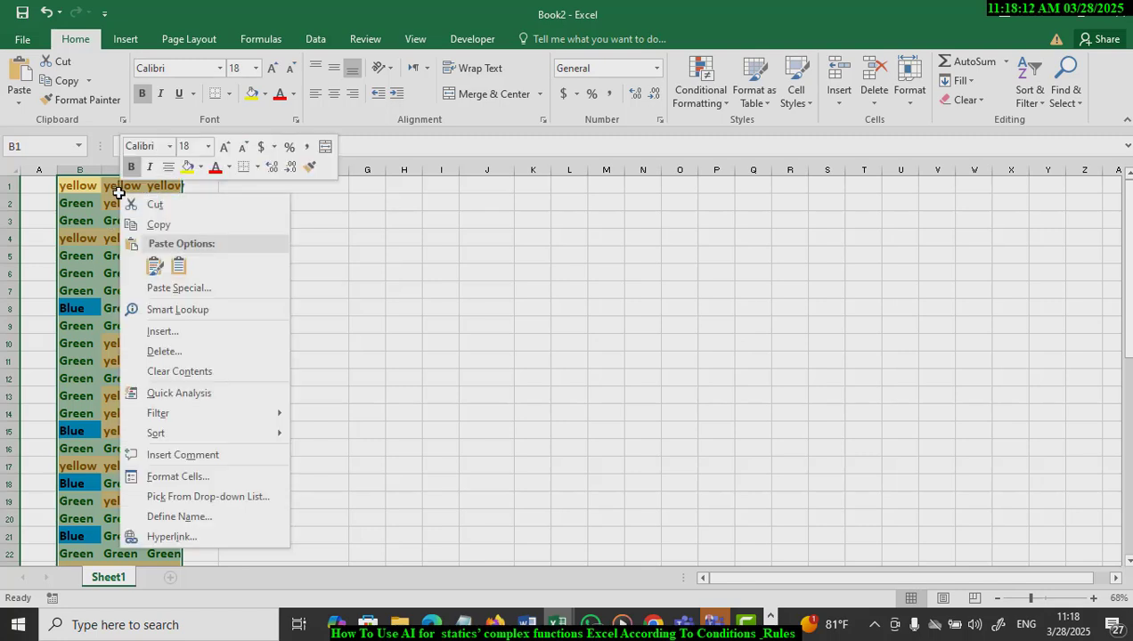
{"action": "left_click", "coordinate": [178, 515]}
{"action": "left_click", "coordinate": [220, 561]}
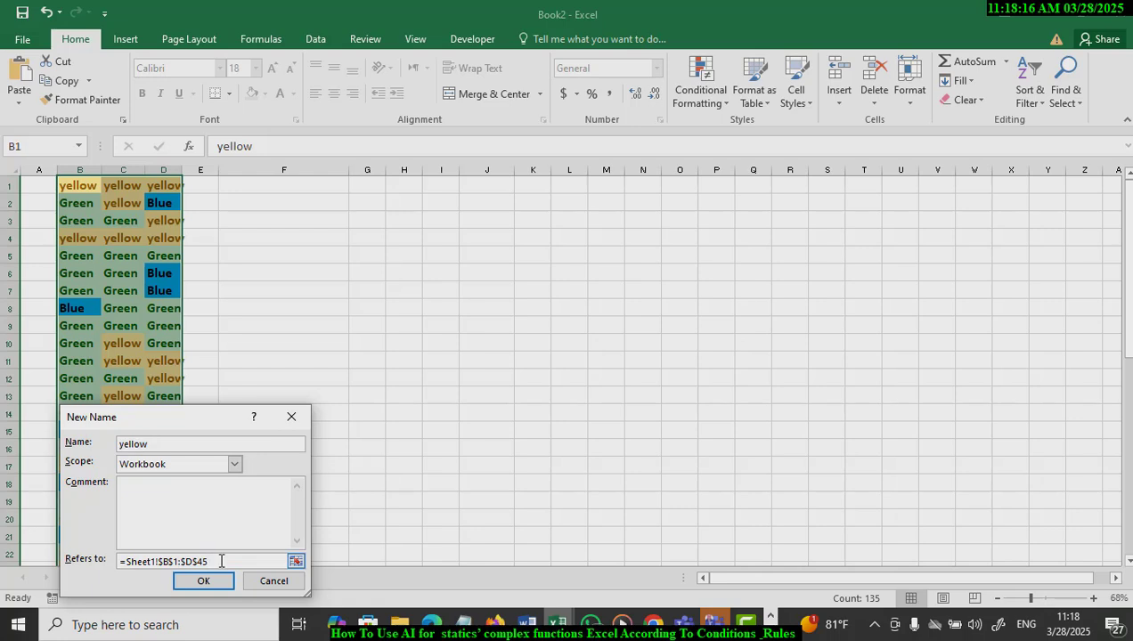
{"action": "left_click_drag", "start_coordinate": [227, 562], "coordinate": [120, 561]}
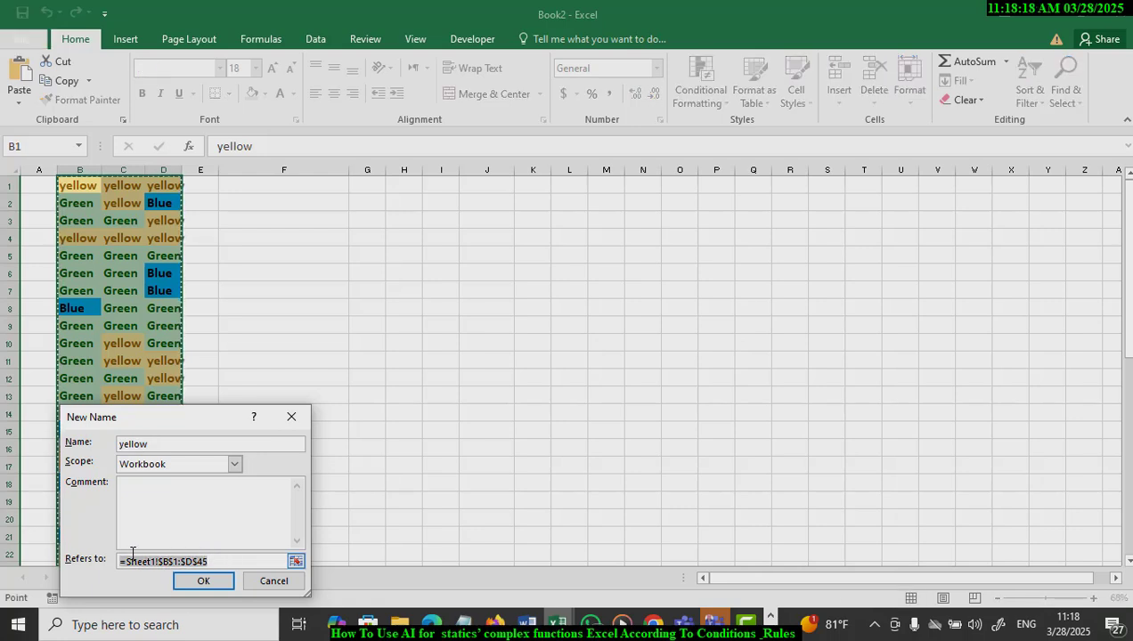
{"action": "key", "text": "ctrl+c"}
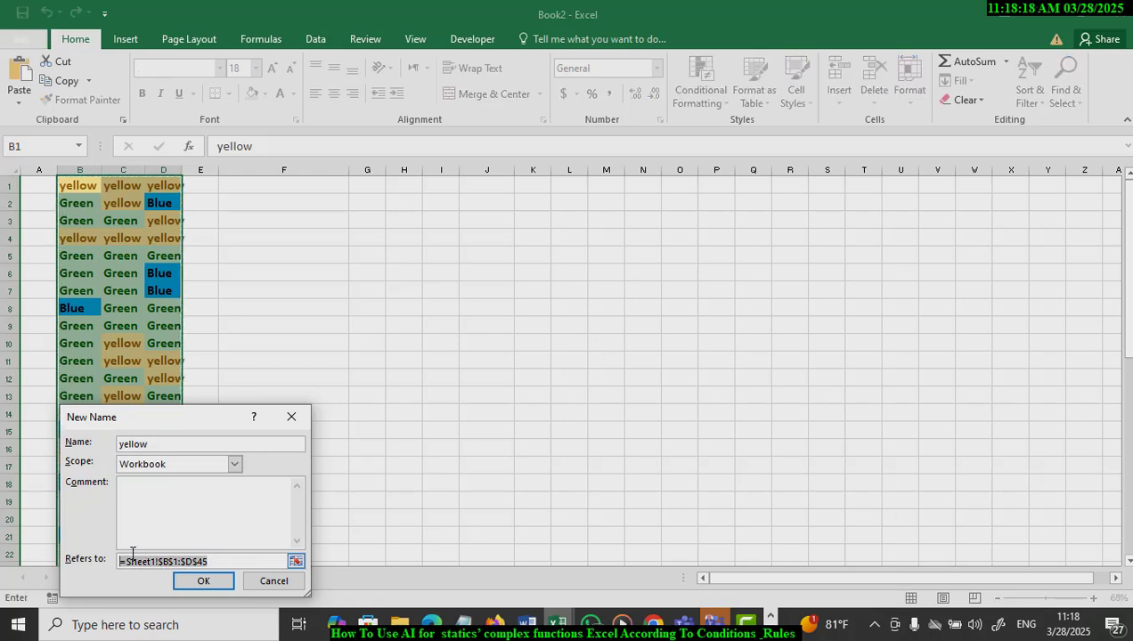
{"action": "left_click", "coordinate": [179, 562]}
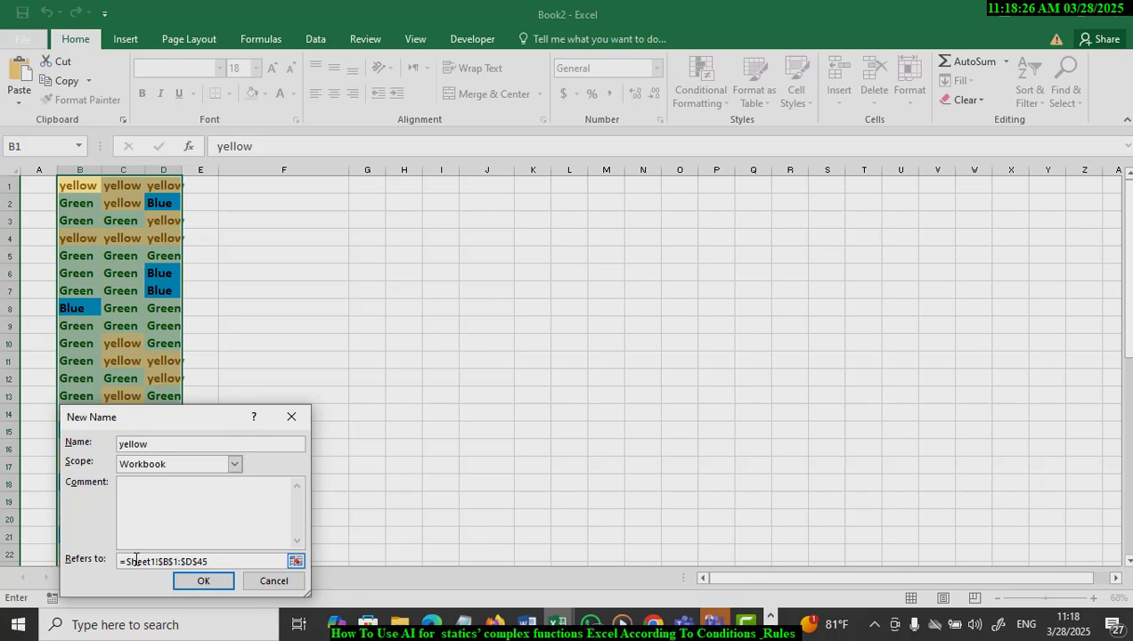
{"action": "left_click_drag", "start_coordinate": [136, 559], "coordinate": [211, 562]}
{"action": "right_click", "coordinate": [185, 562]}
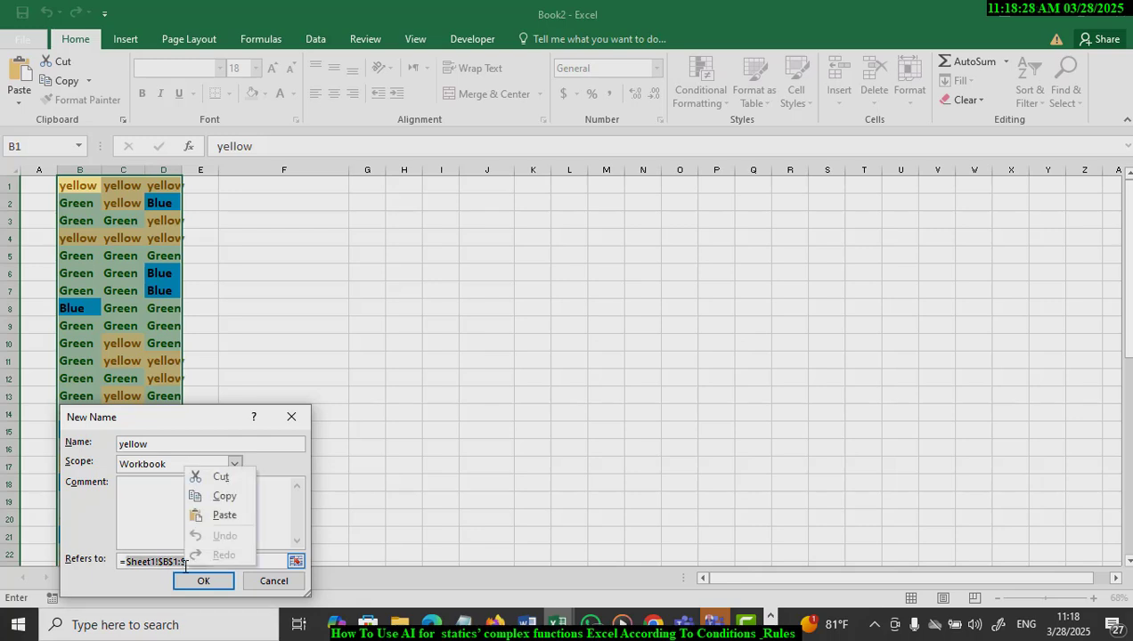
{"action": "left_click", "coordinate": [214, 496]}
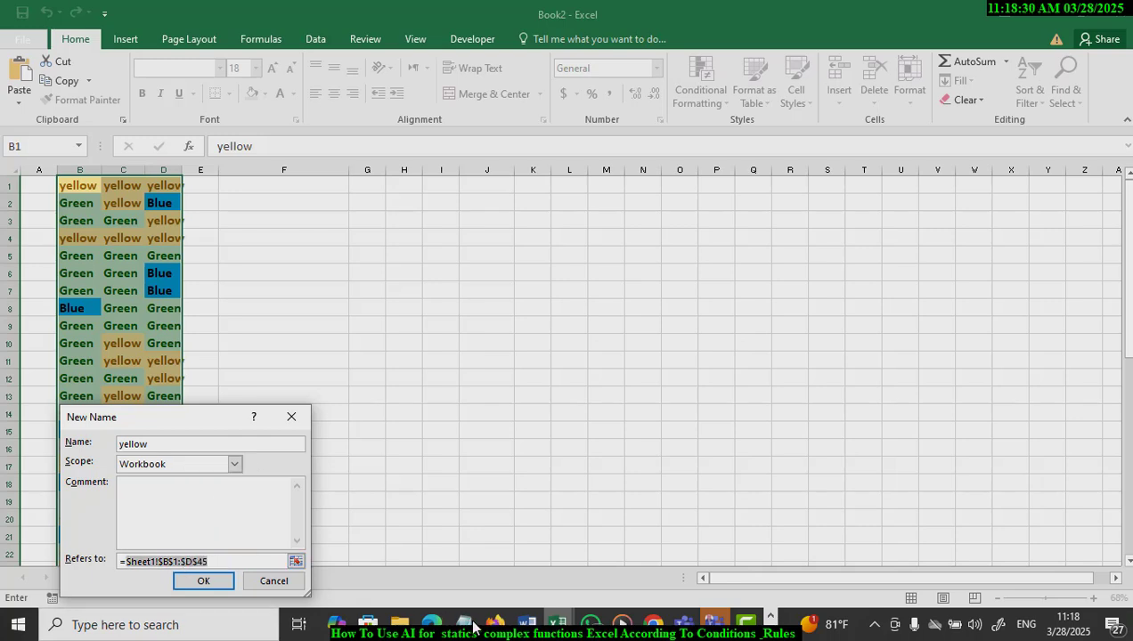
Step: Switch to the Gemini chat in Firefox and begin the prompt 'write a code in excel for calculating "Green"'
{"action": "left_click", "coordinate": [496, 624]}
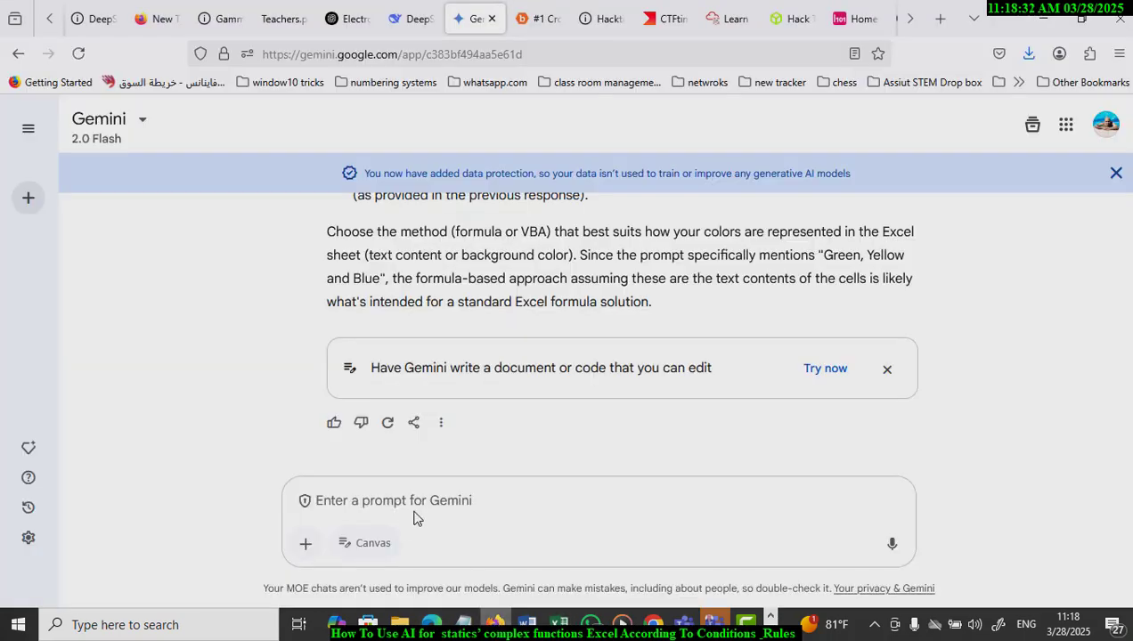
{"action": "left_click", "coordinate": [402, 506]}
{"action": "type", "text": "write a code in excel for"}
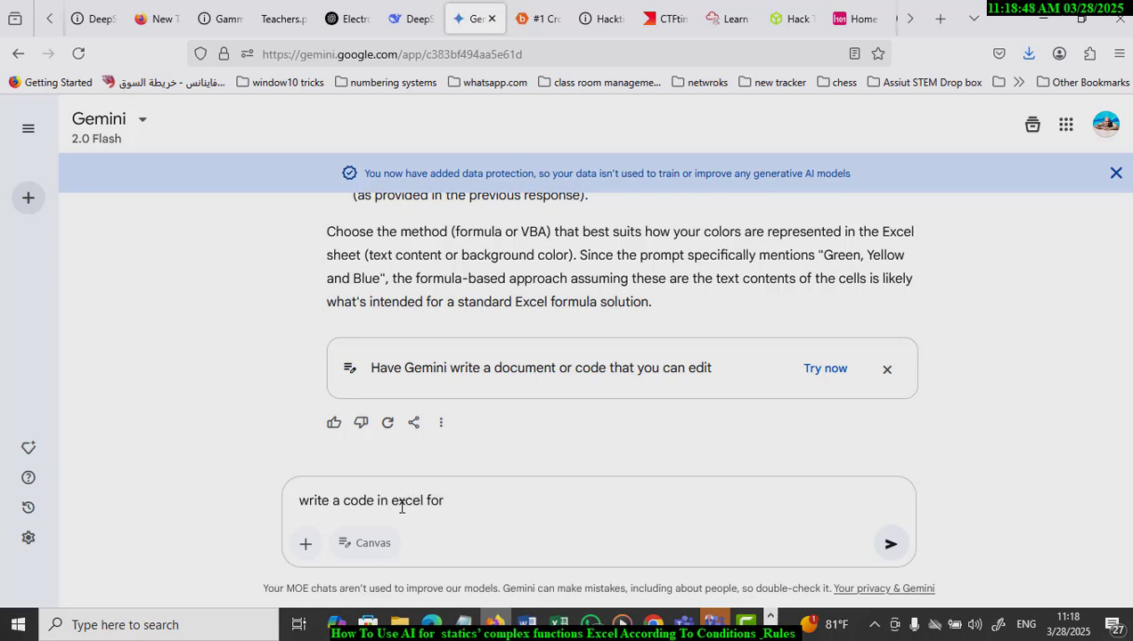
{"action": "type", "text": " calulating \"g"}
{"action": "key", "text": "BackSpace"}
{"action": "type", "text": "Gre"}
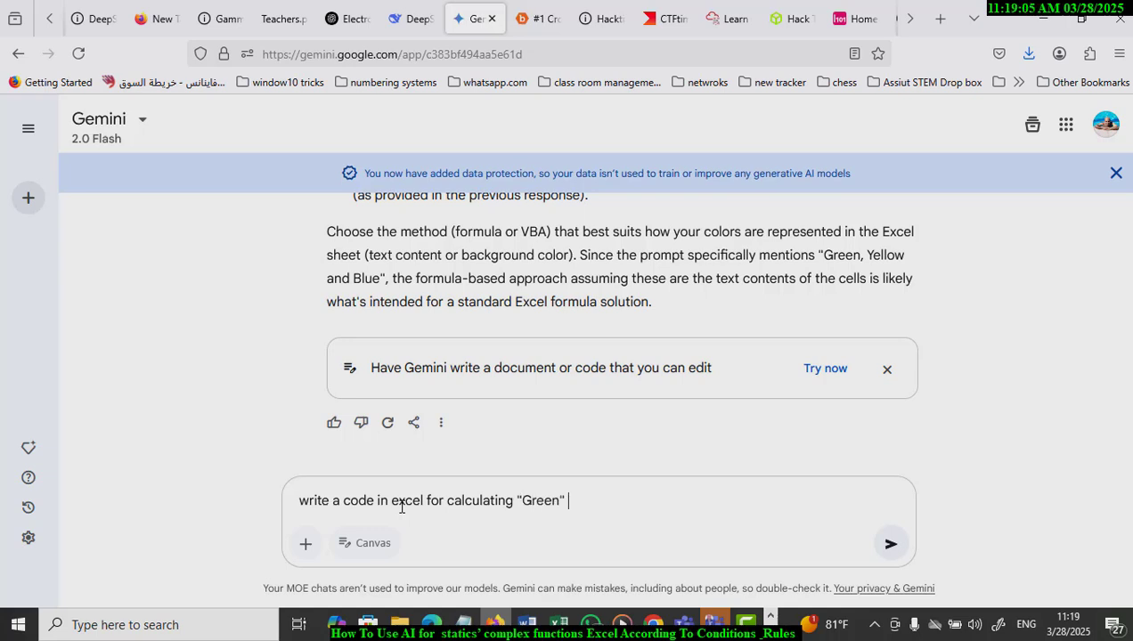
{"action": "type", "text": "en\""}
Step: Insert "toatals of" before "Green" in the prompt and extend the list with "Yellow" and "Blue"
{"action": "left_click", "coordinate": [515, 501]}
{"action": "type", "text": "of"}
{"action": "key", "text": "BackSpace"}
{"action": "type", "text": "r"}
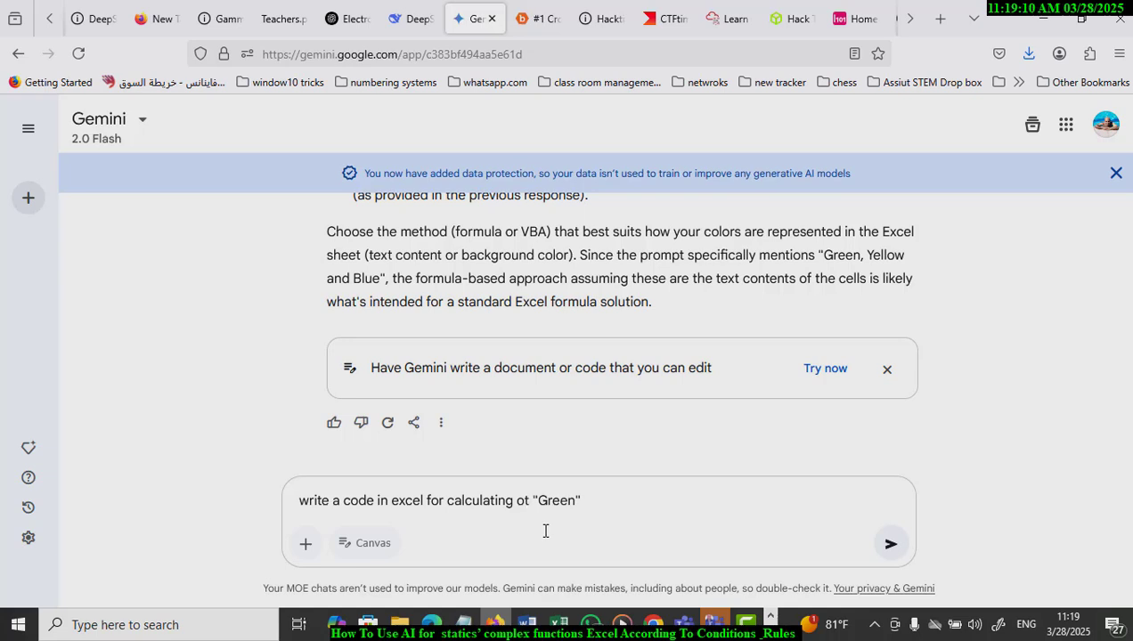
{"action": "key", "text": "BackSpace"}
{"action": "key", "text": "BackSpace"}
{"action": "type", "text": "toatals of "}
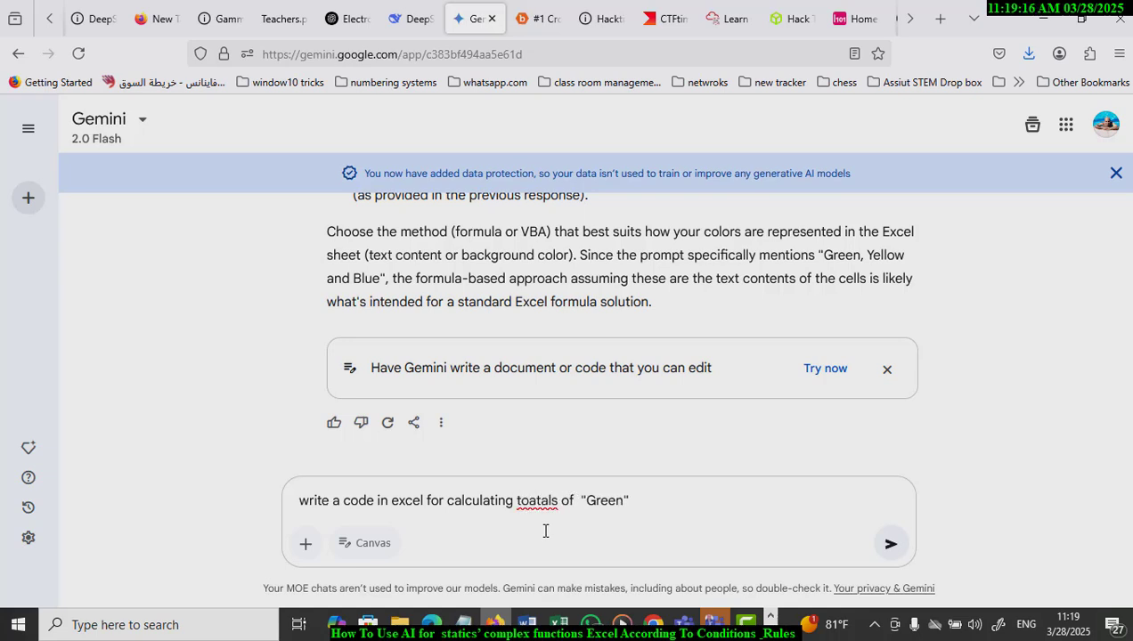
{"action": "type", "text": " \"Green\" , \"Yellow\" , \"Blue\""}
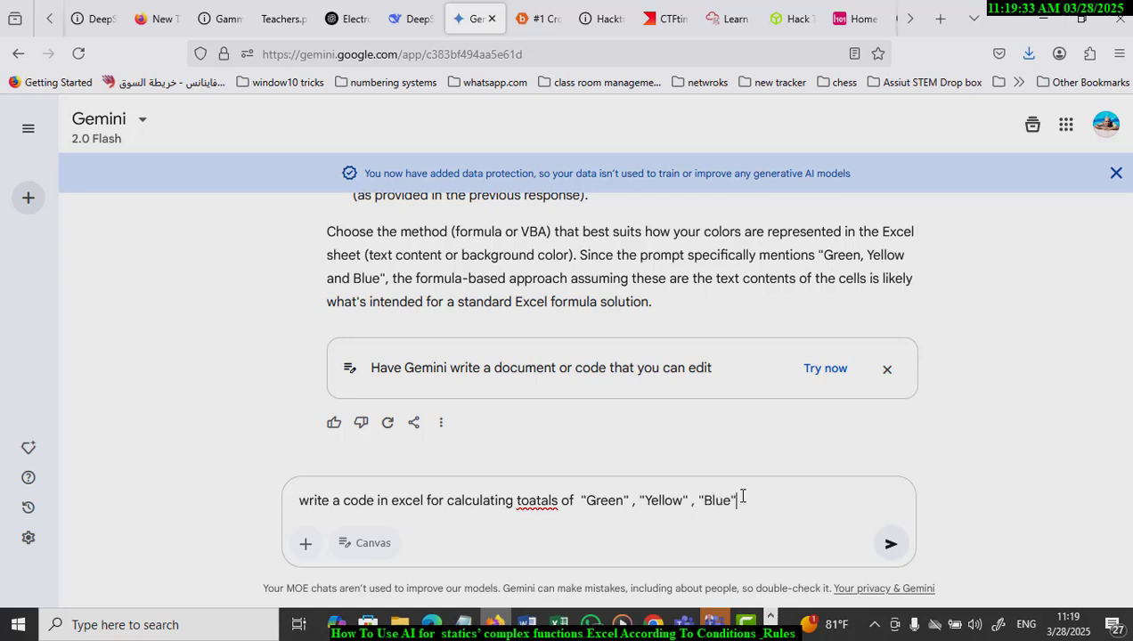
Step: Complete the prompt with "and its percentage in area" followed by the copied range Sheet1!$B$1:$D$45, correcting the spelling of "percentage"
{"action": "type", "text": " and its perecen"}
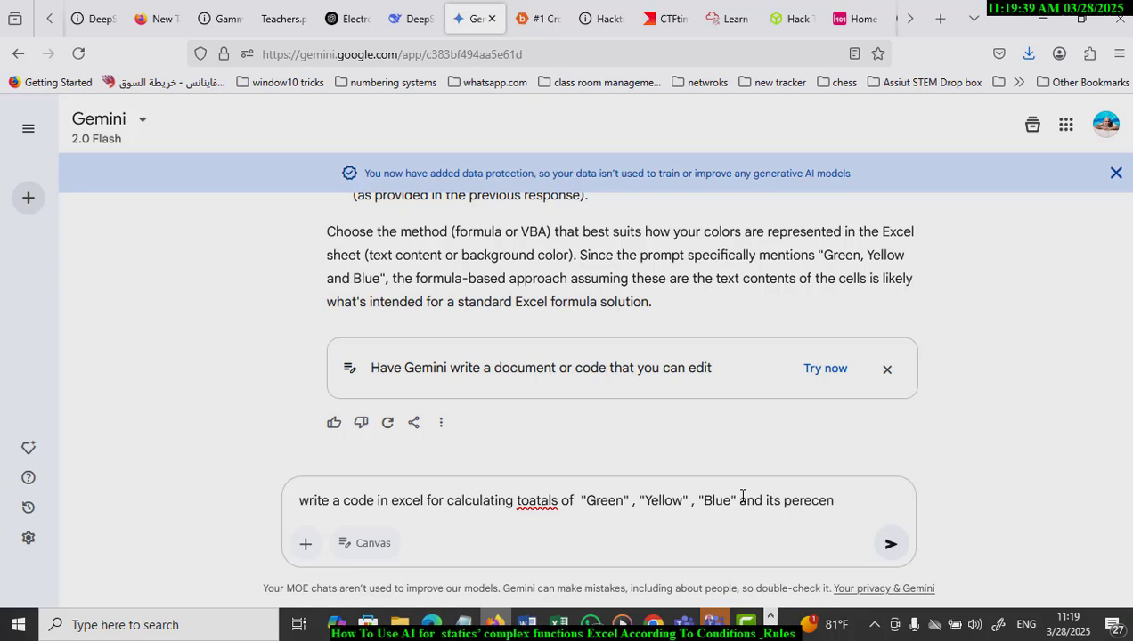
{"action": "type", "text": "tage in area"}
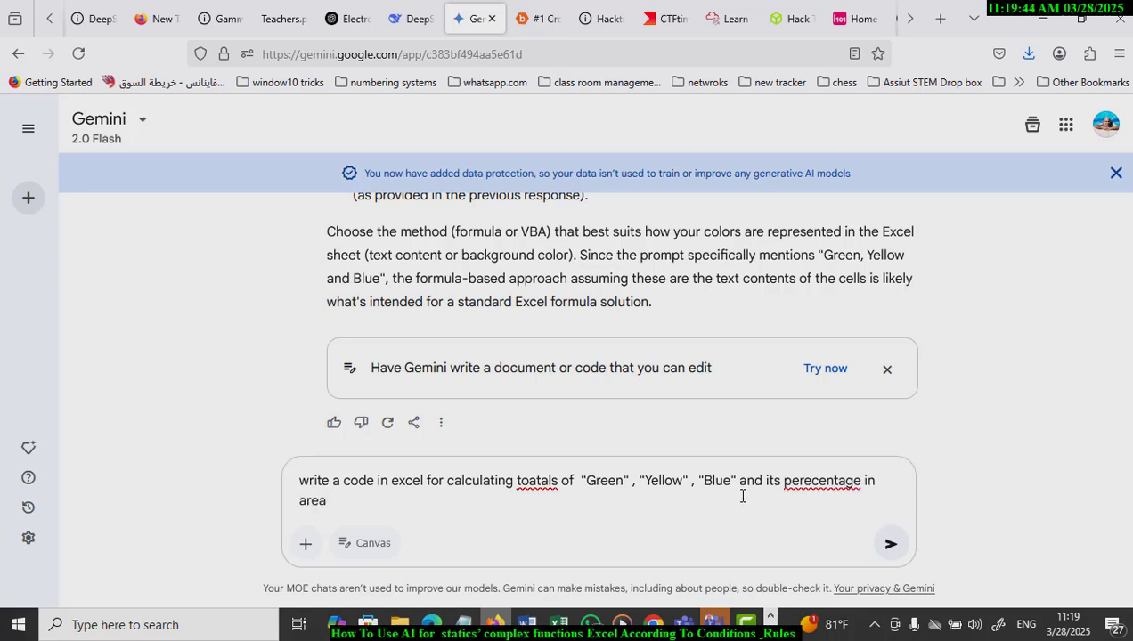
{"action": "key", "text": "ctrl+v"}
{"action": "right_click", "coordinate": [824, 479]}
{"action": "left_click", "coordinate": [891, 54]}
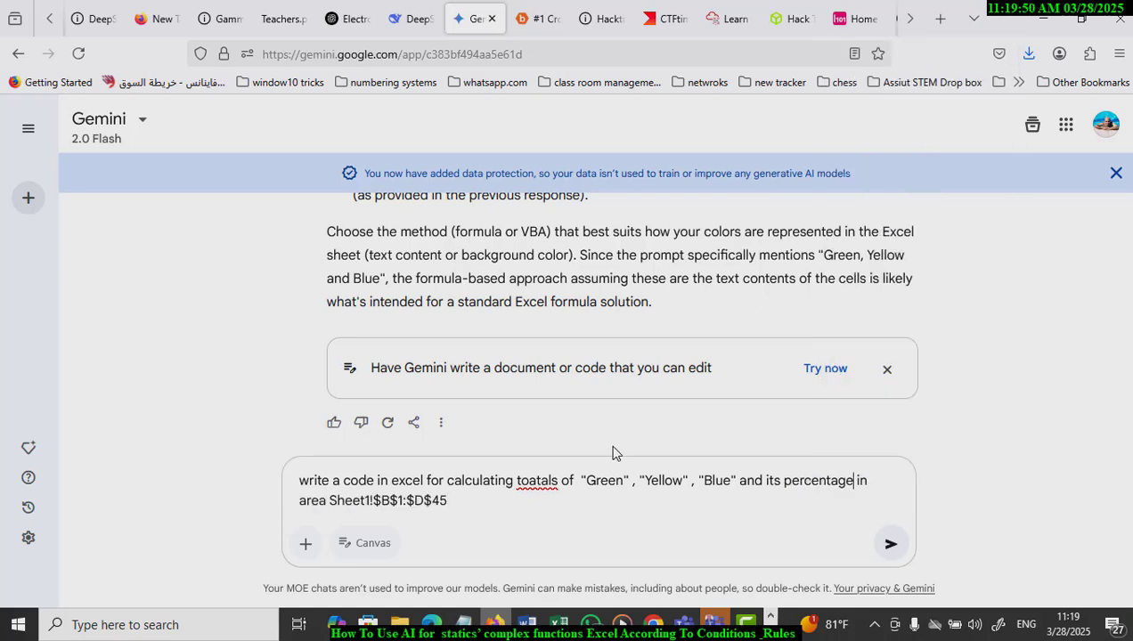
Step: Correct the misspelled word "toatals" in the prompt and submit it to Gemini
{"action": "right_click", "coordinate": [553, 480]}
{"action": "left_click", "coordinate": [631, 117]}
{"action": "left_click", "coordinate": [892, 546]}
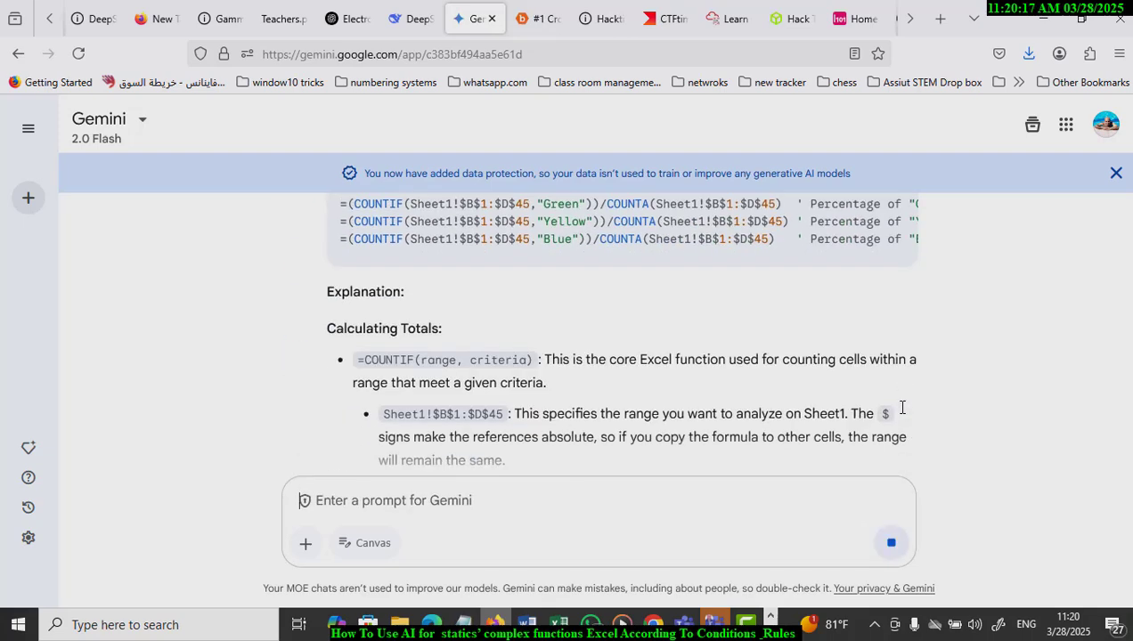
Step: Review Gemini's COUNTIF formulas for totals and percentages along with the explanation and usage instructions
{"action": "scroll", "coordinate": [901, 413], "scroll_direction": "up", "scroll_amount": 2}
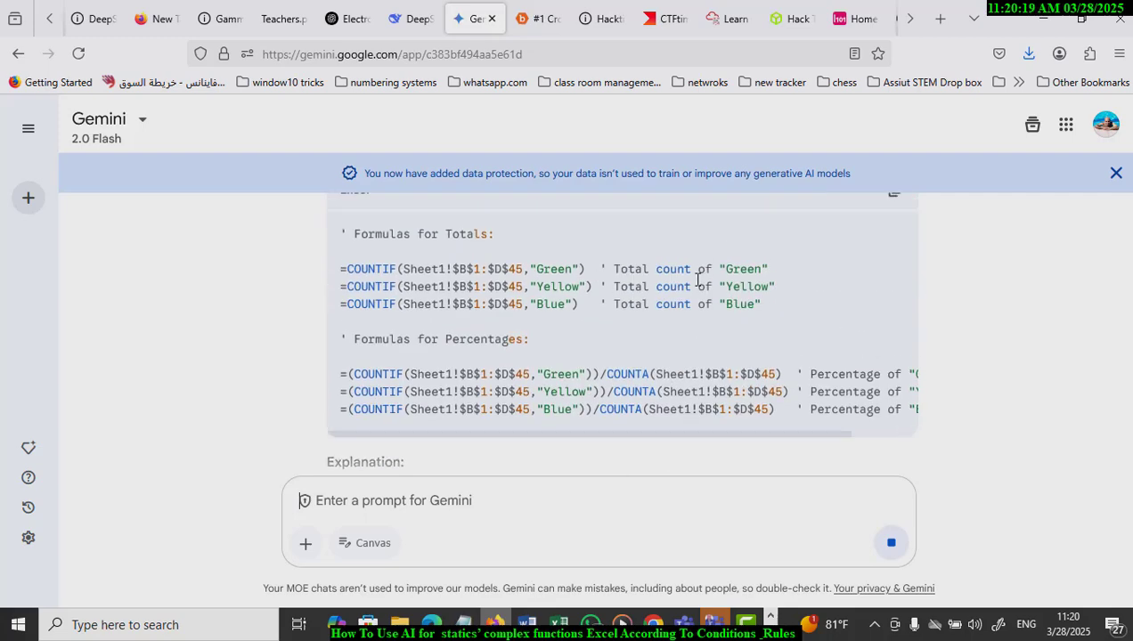
{"action": "scroll", "coordinate": [603, 325], "scroll_direction": "up", "scroll_amount": 4}
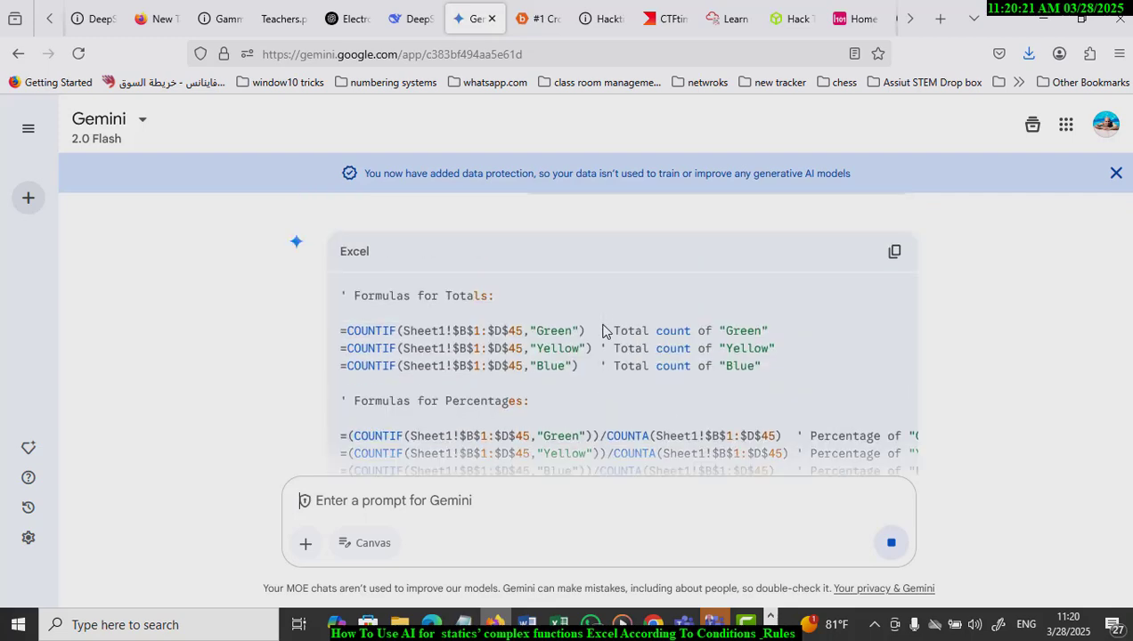
{"action": "scroll", "coordinate": [603, 330], "scroll_direction": "up", "scroll_amount": 2}
{"action": "scroll", "coordinate": [484, 408], "scroll_direction": "down", "scroll_amount": 1}
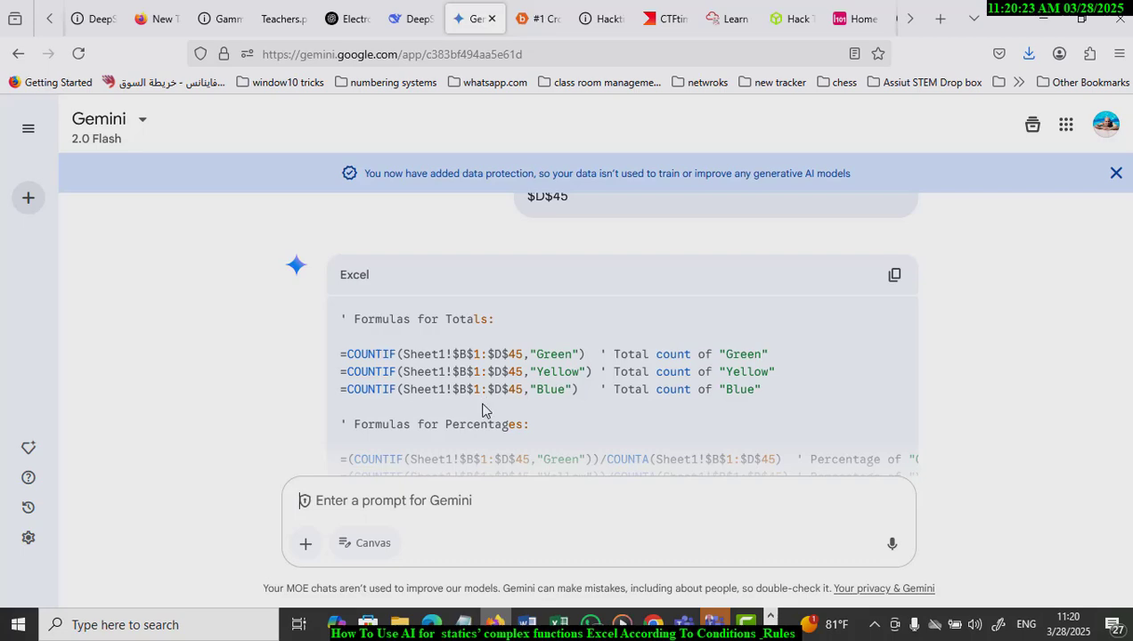
{"action": "scroll", "coordinate": [483, 410], "scroll_direction": "down", "scroll_amount": 1}
{"action": "scroll", "coordinate": [437, 378], "scroll_direction": "down", "scroll_amount": 8}
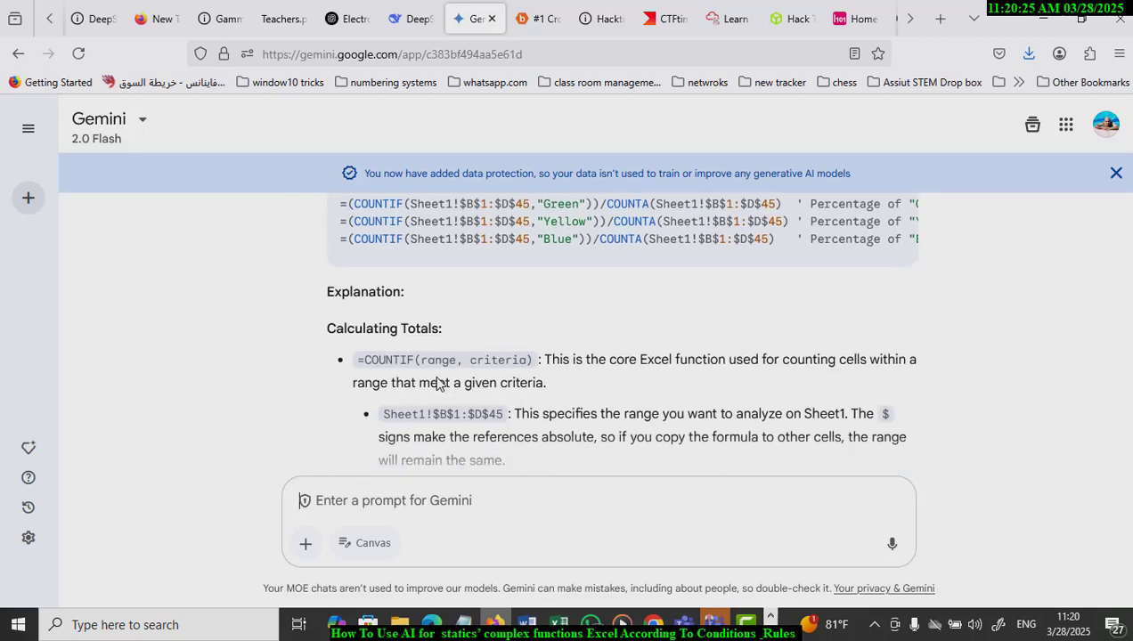
{"action": "scroll", "coordinate": [437, 381], "scroll_direction": "down", "scroll_amount": 1}
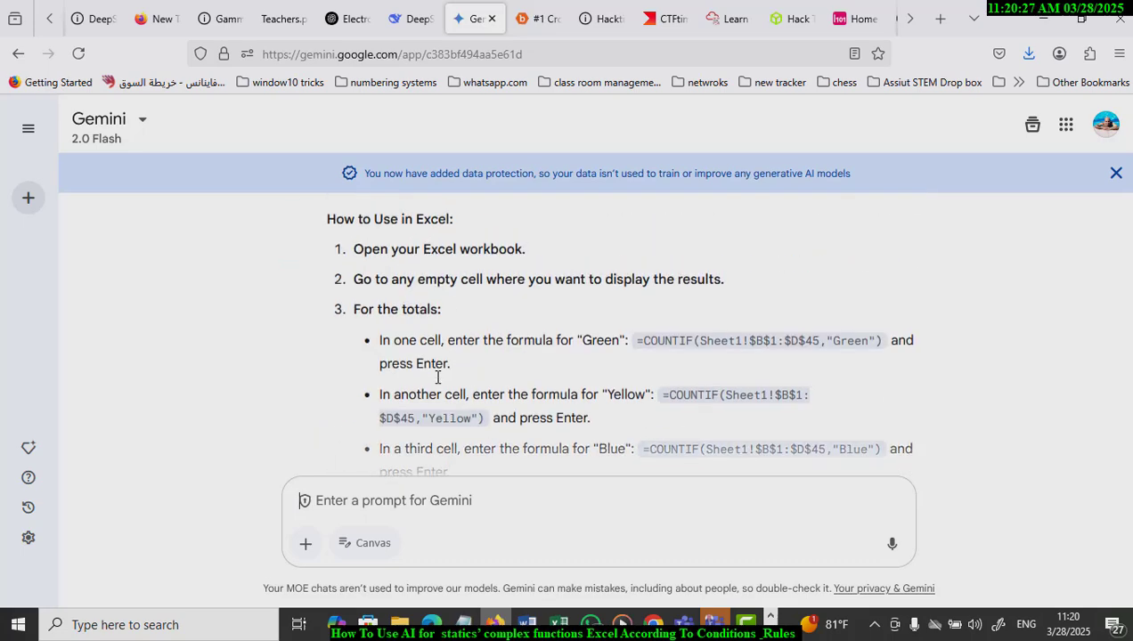
{"action": "scroll", "coordinate": [437, 381], "scroll_direction": "up", "scroll_amount": 8}
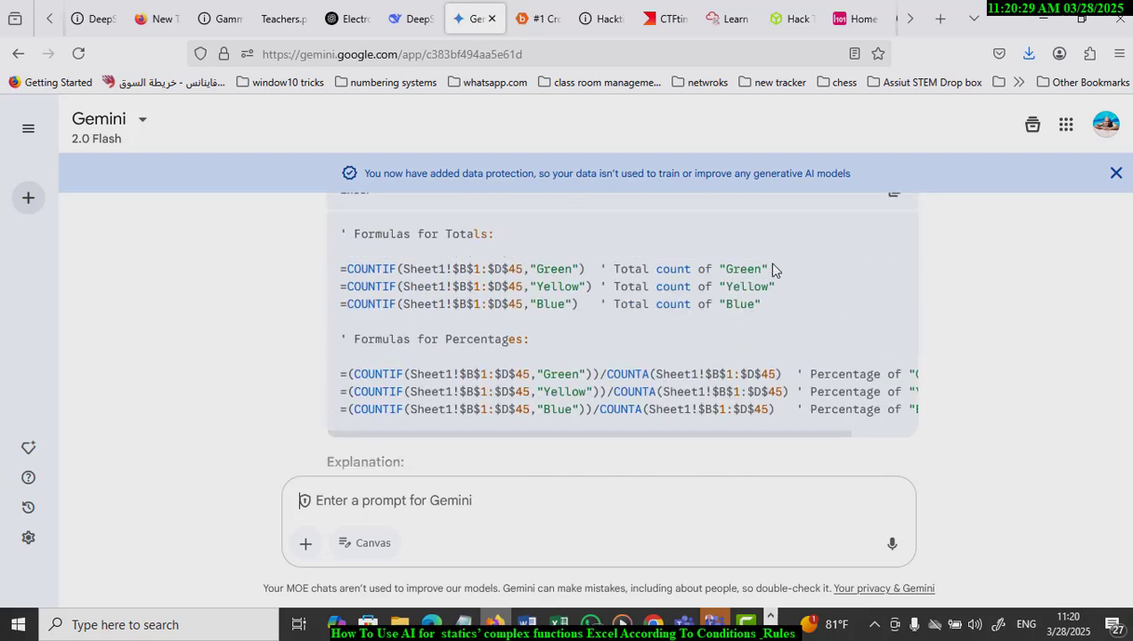
Step: Copy the whole COUNTIF line for the total count of "Green" from Gemini's code and return to the Book2 workbook in Excel
{"action": "left_click_drag", "start_coordinate": [772, 269], "coordinate": [341, 271]}
{"action": "right_click", "coordinate": [350, 273]}
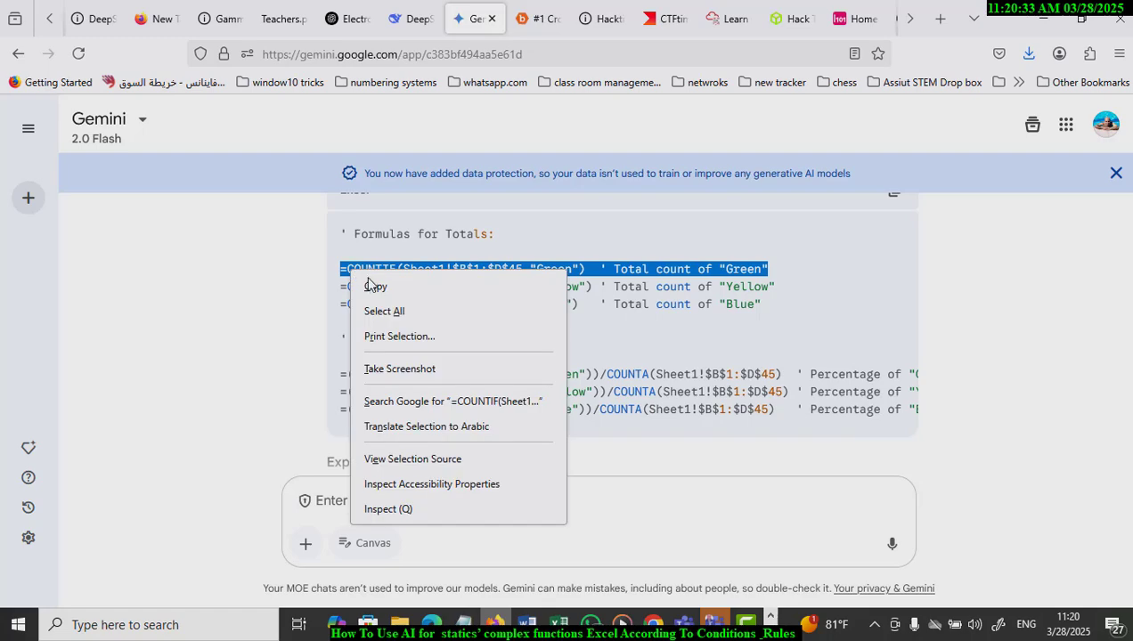
{"action": "left_click", "coordinate": [372, 286]}
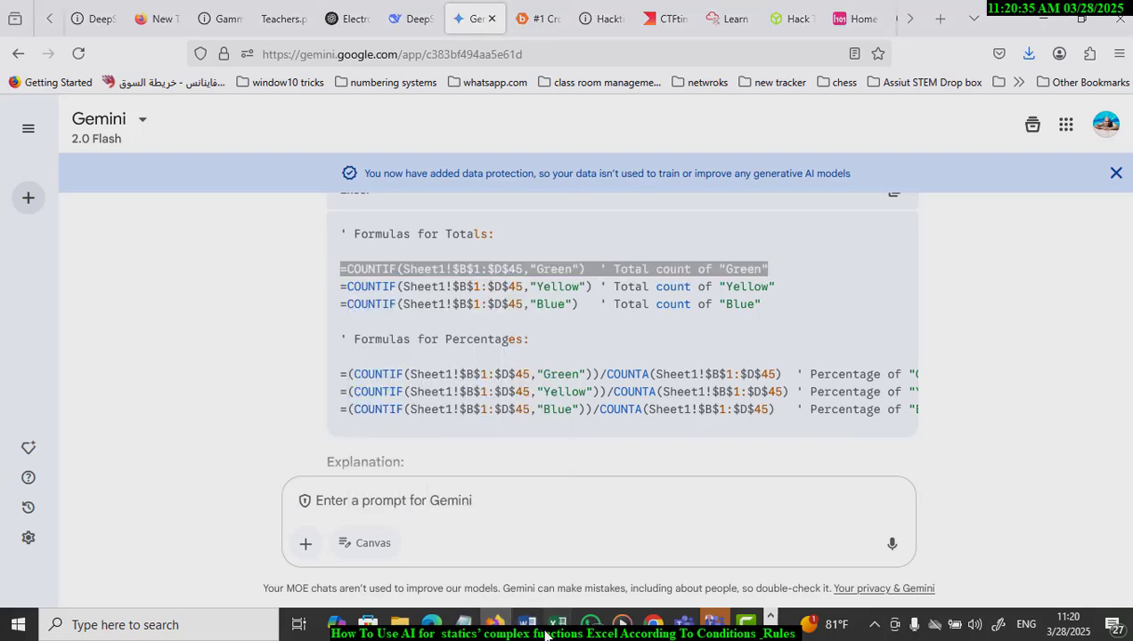
{"action": "mouse_move", "coordinate": [558, 624]}
{"action": "left_click", "coordinate": [634, 571]}
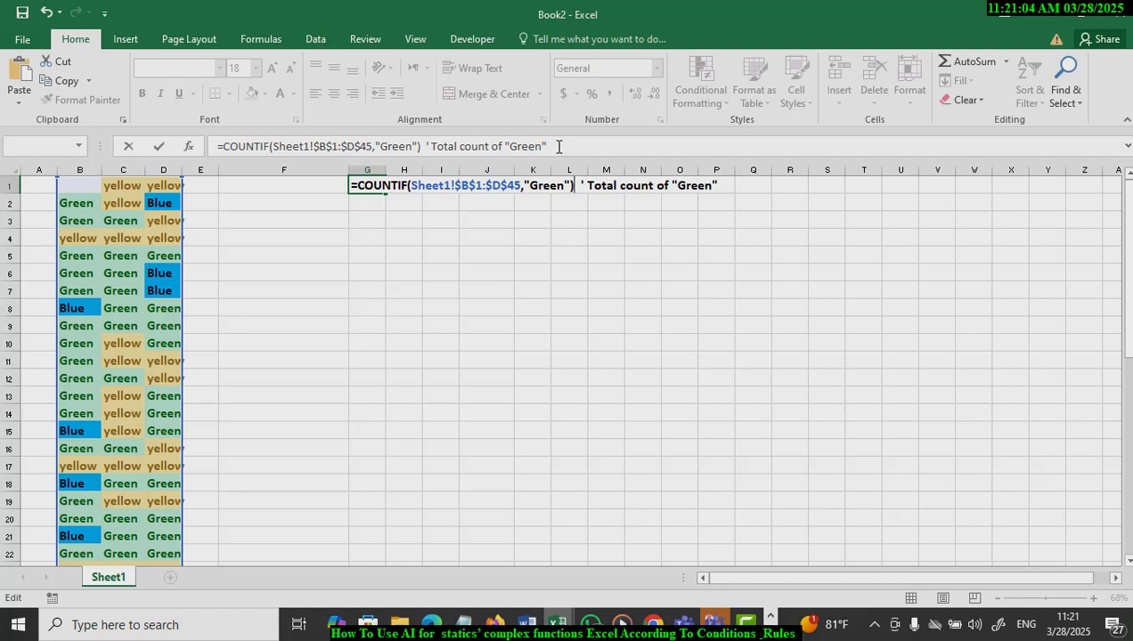
Step: Remove the trailing comment ' Total count of "Green" from the COUNTIF formula in cell G1
{"action": "left_click_drag", "start_coordinate": [558, 146], "coordinate": [217, 146]}
{"action": "left_click_drag", "start_coordinate": [428, 145], "coordinate": [426, 146]}
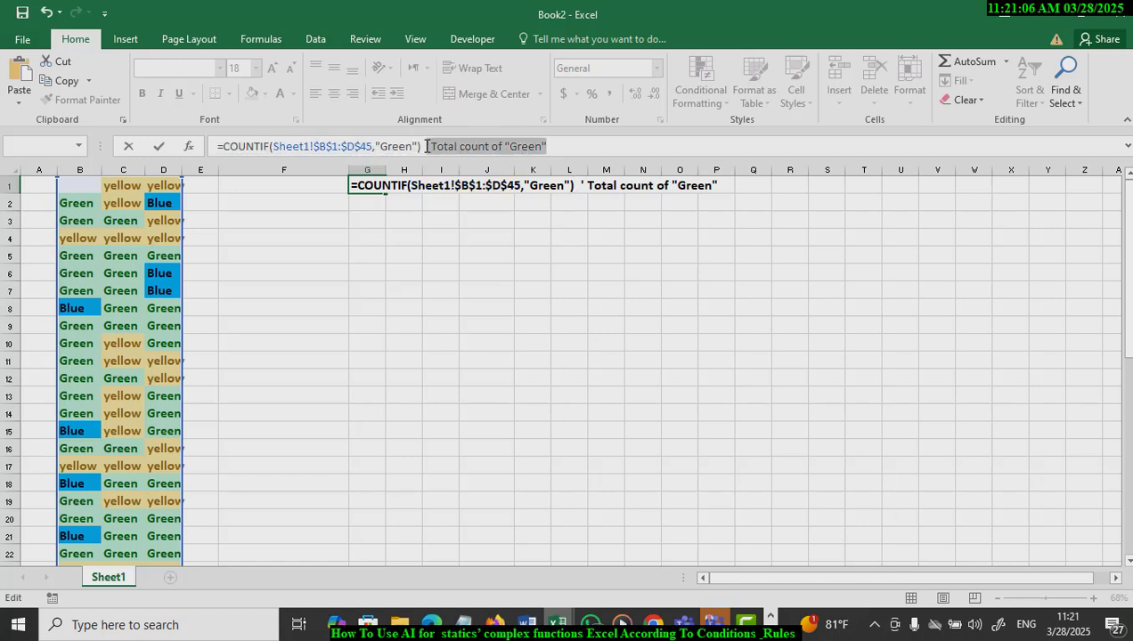
{"action": "key", "text": "BackSpace"}
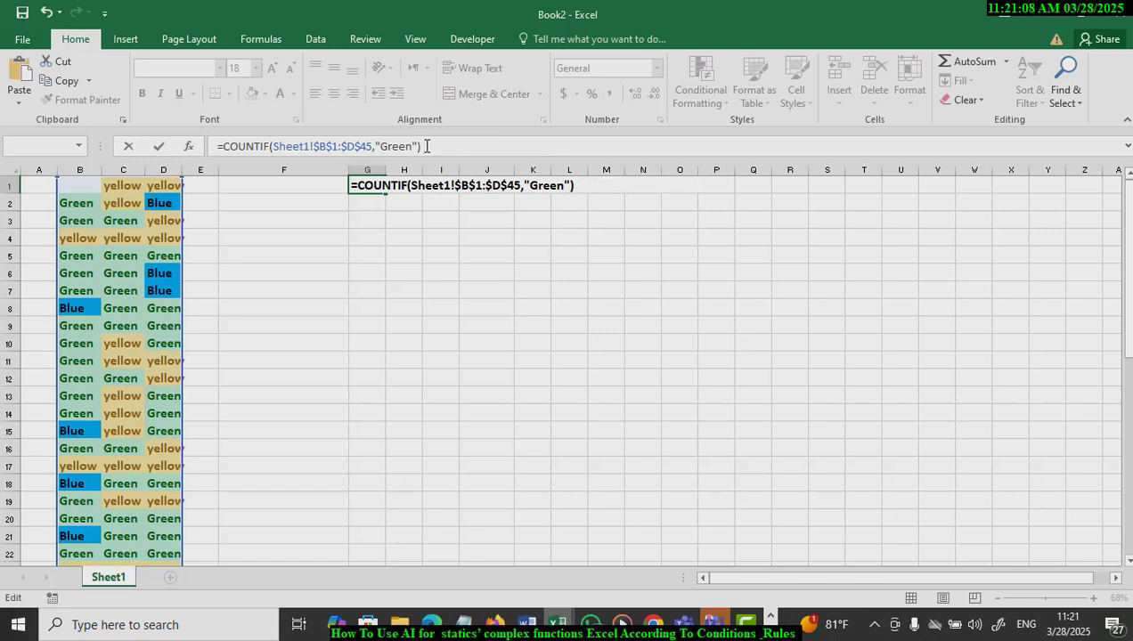
{"action": "left_click", "coordinate": [420, 220]}
{"action": "left_click", "coordinate": [491, 219]}
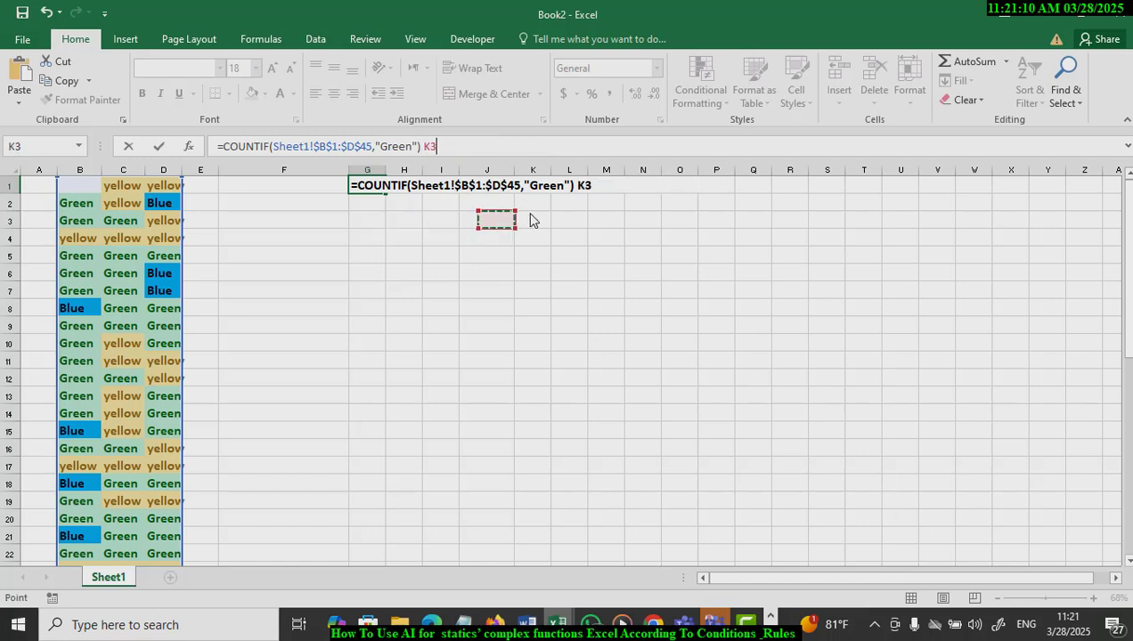
{"action": "left_click", "coordinate": [533, 218]}
{"action": "key", "text": "Return"}
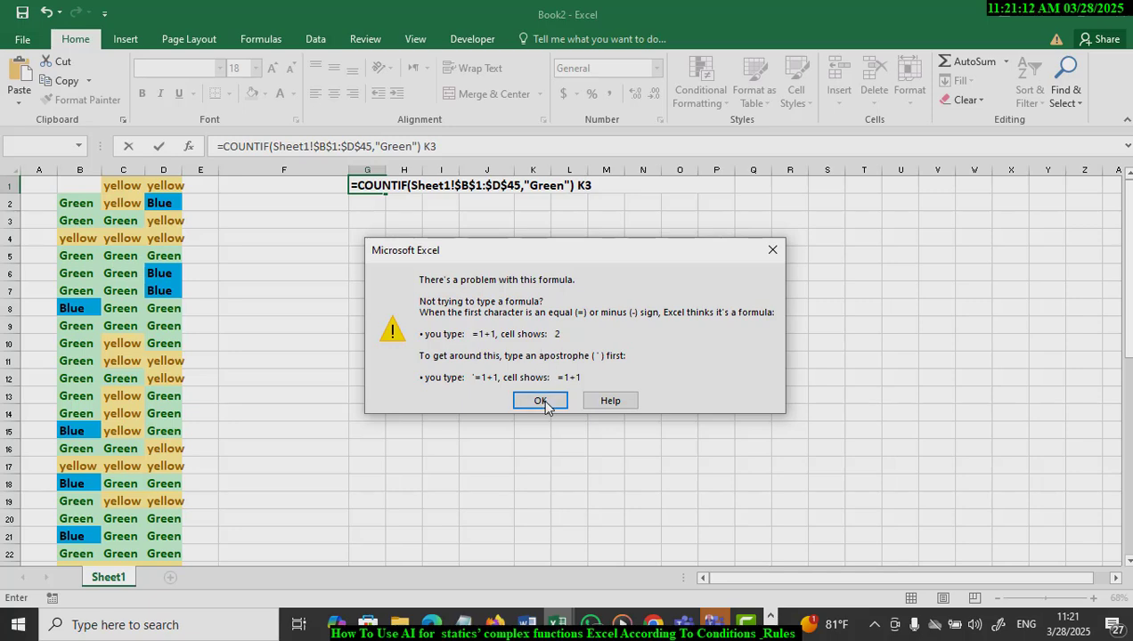
{"action": "key", "text": "Return"}
Step: Delete the stray K3 reference from the end of the "Green" COUNTIF formula and enter the formula in G1
{"action": "left_click", "coordinate": [472, 149]}
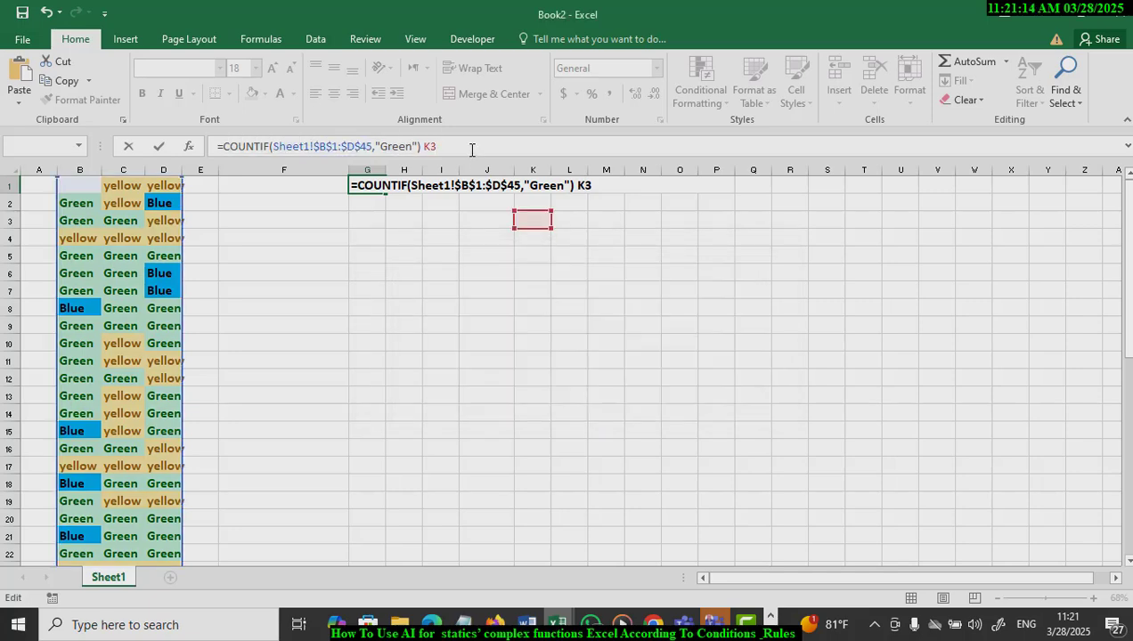
{"action": "key", "text": "BackSpace"}
{"action": "key", "text": "BackSpace"}
{"action": "key", "text": "BackSpace"}
{"action": "key", "text": "Return"}
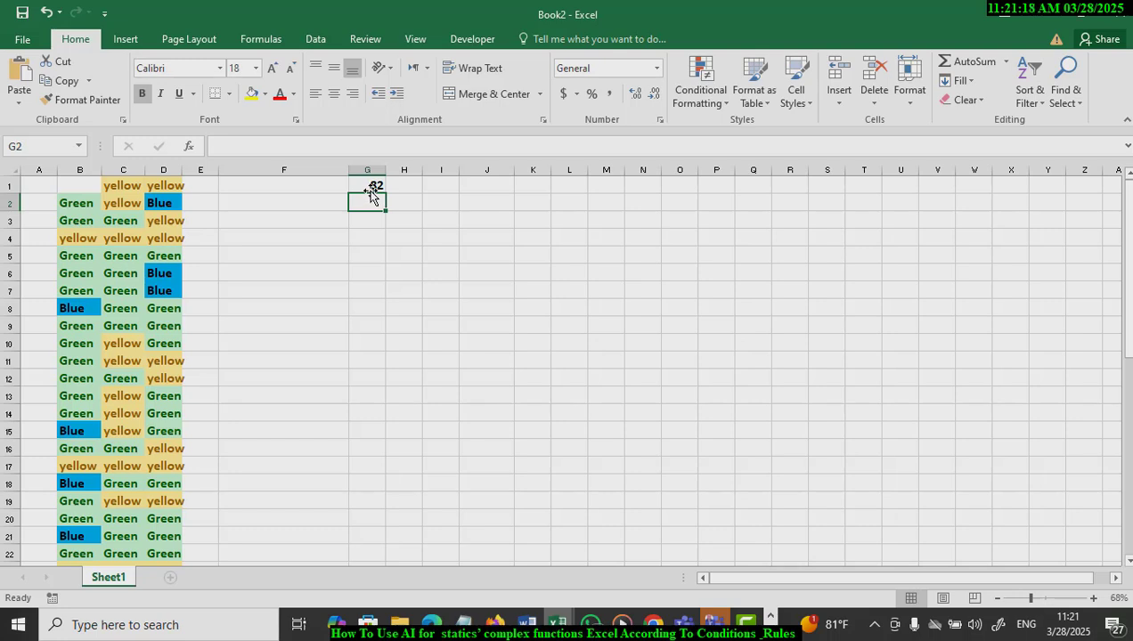
Step: Copy the formula =COUNTIF(Sheet1!$B$1:$D$45,"Yellow") without its comment from Gemini in the browser and enter it in cell G2 of Book2 in Excel
{"action": "left_click", "coordinate": [491, 628]}
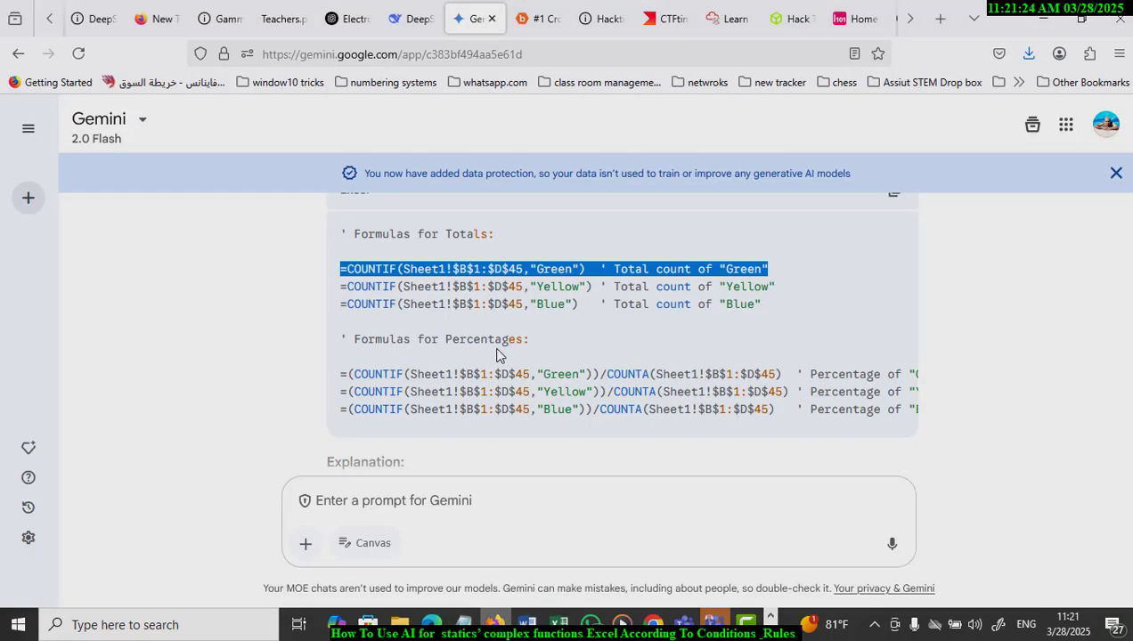
{"action": "left_click", "coordinate": [632, 309]}
{"action": "left_click_drag", "start_coordinate": [591, 287], "coordinate": [329, 297]}
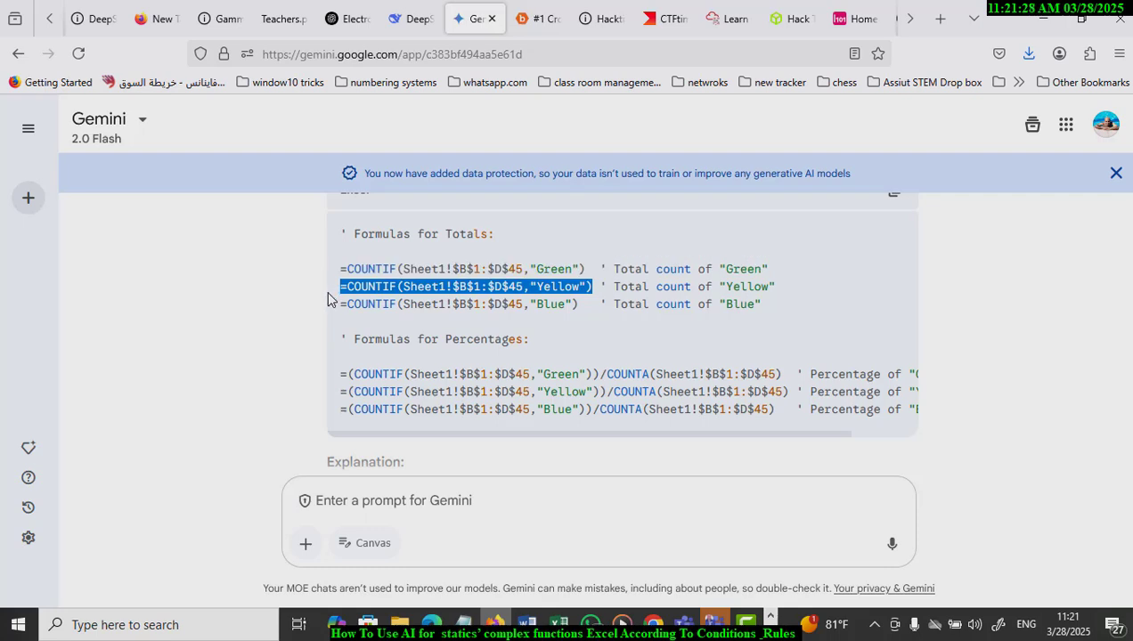
{"action": "left_click", "coordinate": [557, 625]}
{"action": "left_click", "coordinate": [581, 559]}
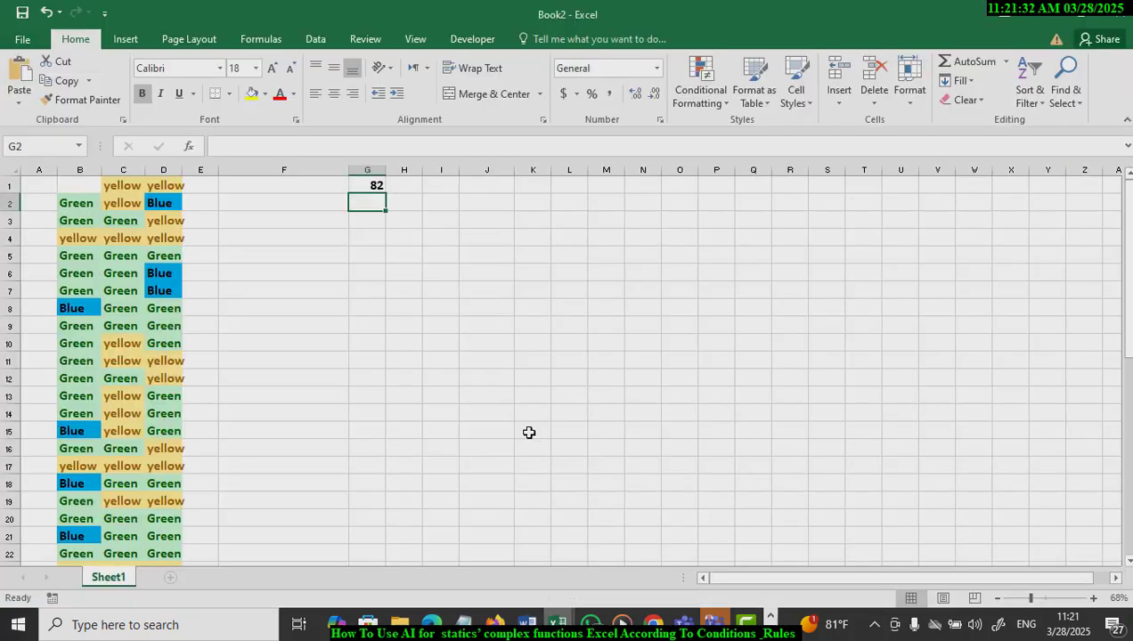
{"action": "double_click", "coordinate": [368, 204]}
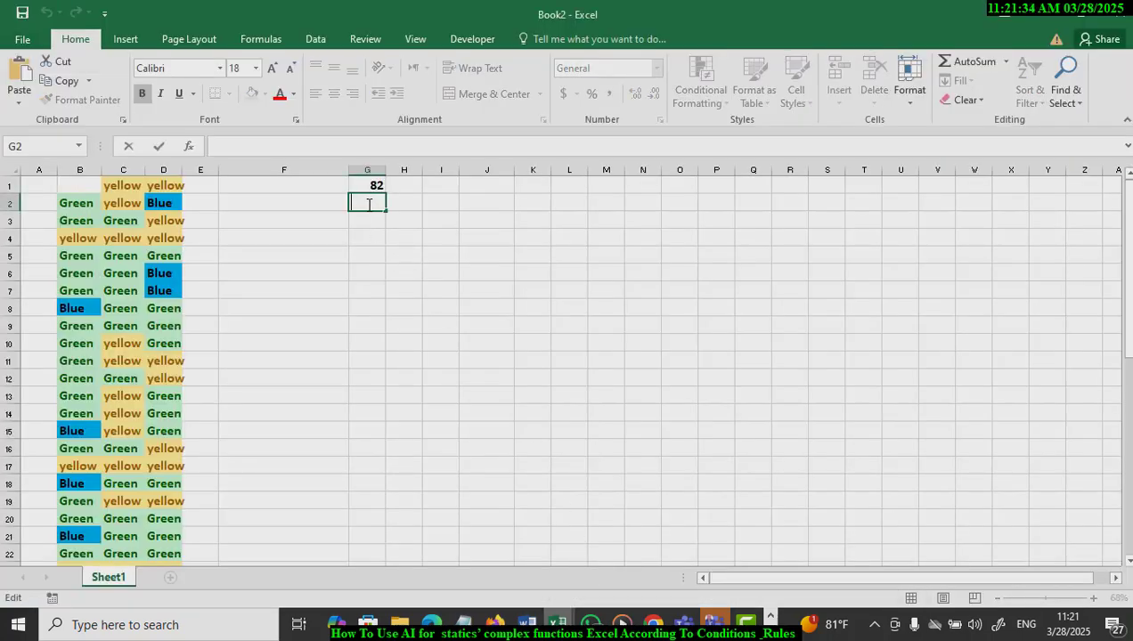
{"action": "key", "text": "ctrl+v"}
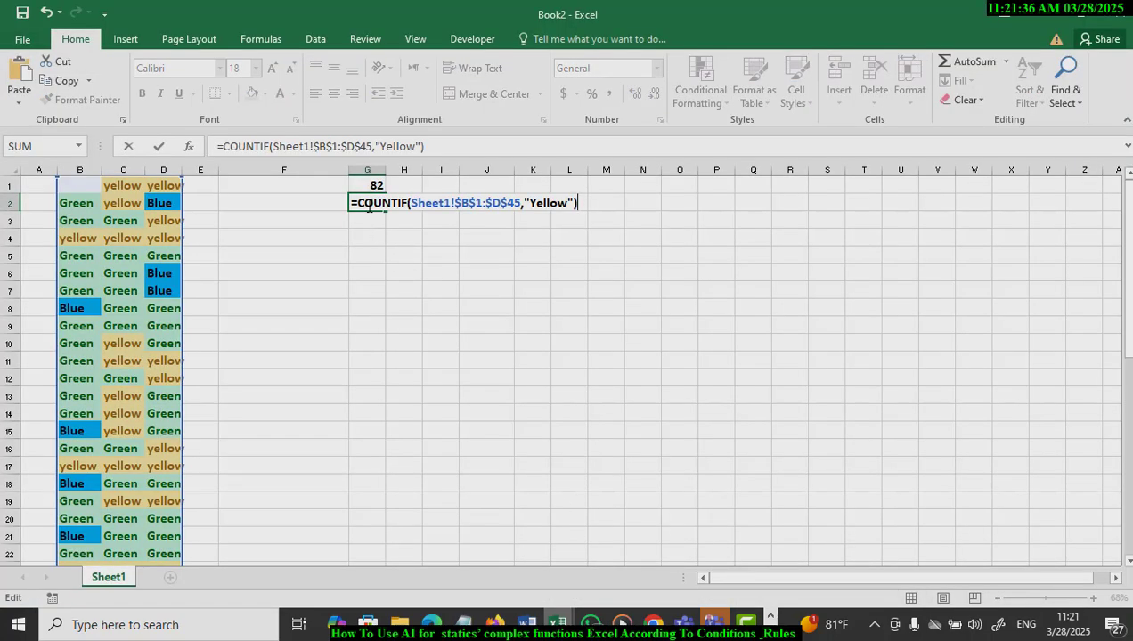
{"action": "key", "text": "Return"}
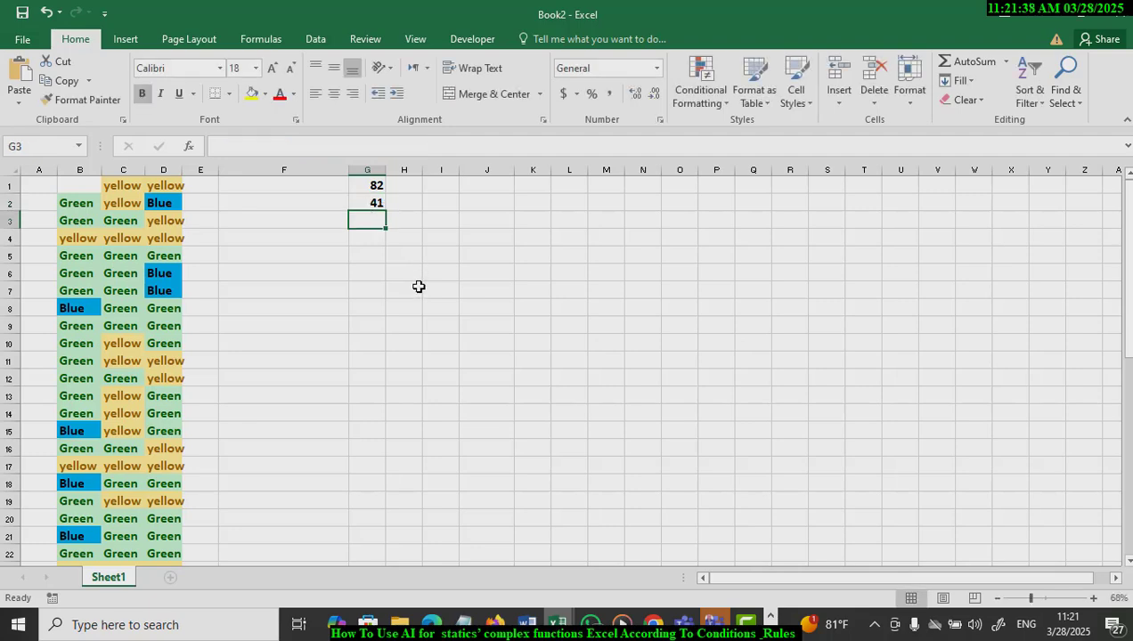
Step: Copy the "Blue" COUNTIF total formula from Gemini in the browser and enter it in cell G3 of Book2 in Excel
{"action": "left_click", "coordinate": [496, 624]}
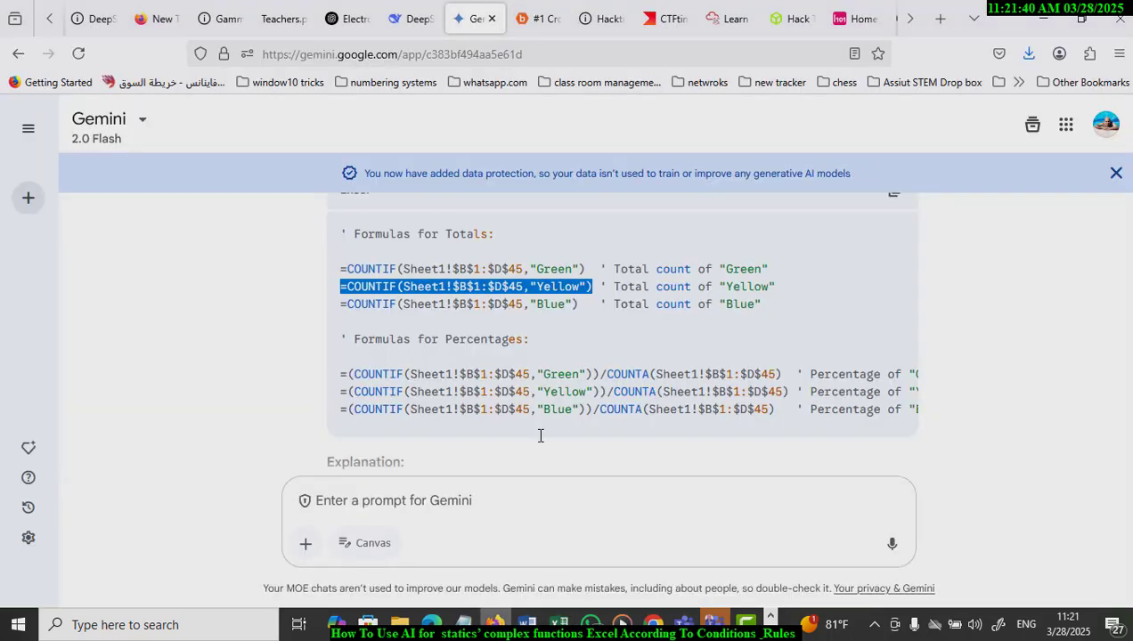
{"action": "left_click_drag", "start_coordinate": [572, 304], "coordinate": [339, 309]}
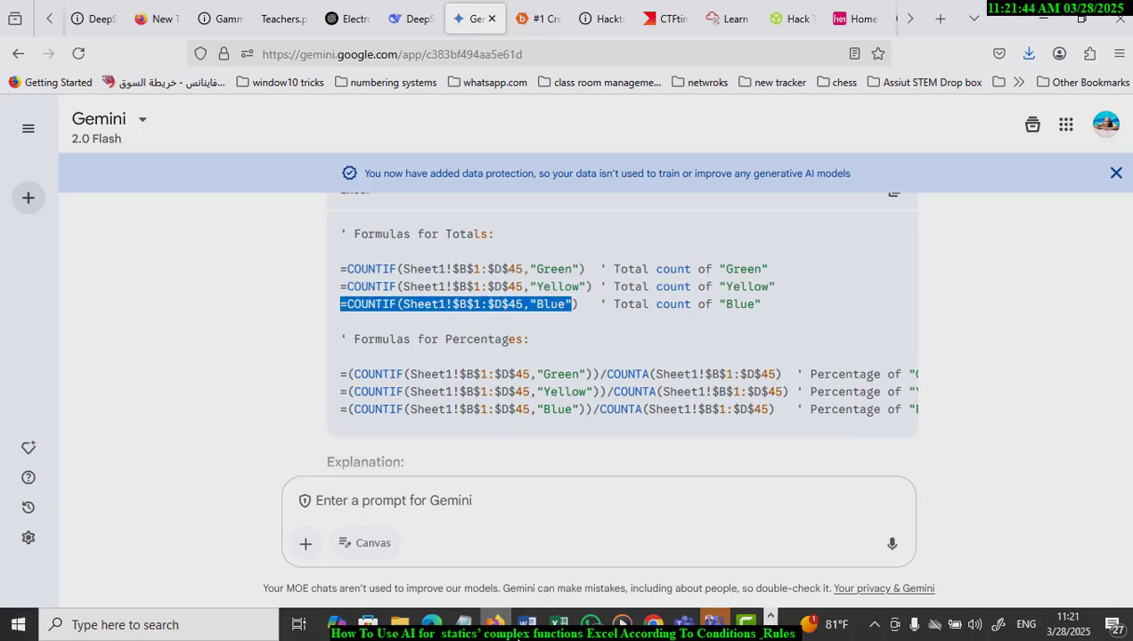
{"action": "left_click", "coordinate": [558, 626]}
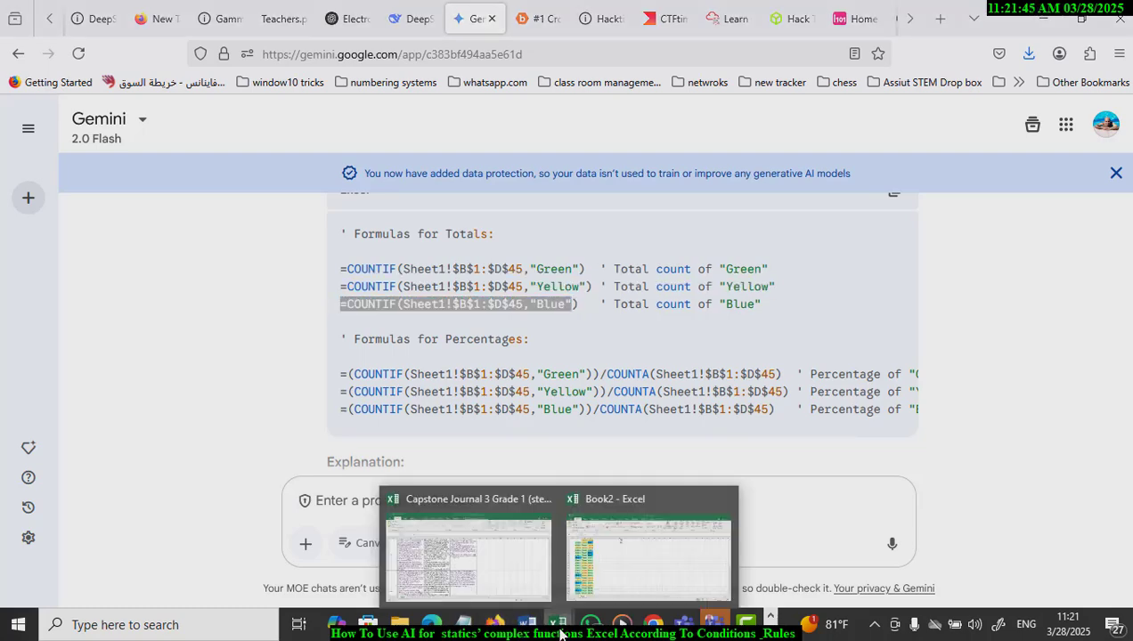
{"action": "left_click", "coordinate": [601, 583]}
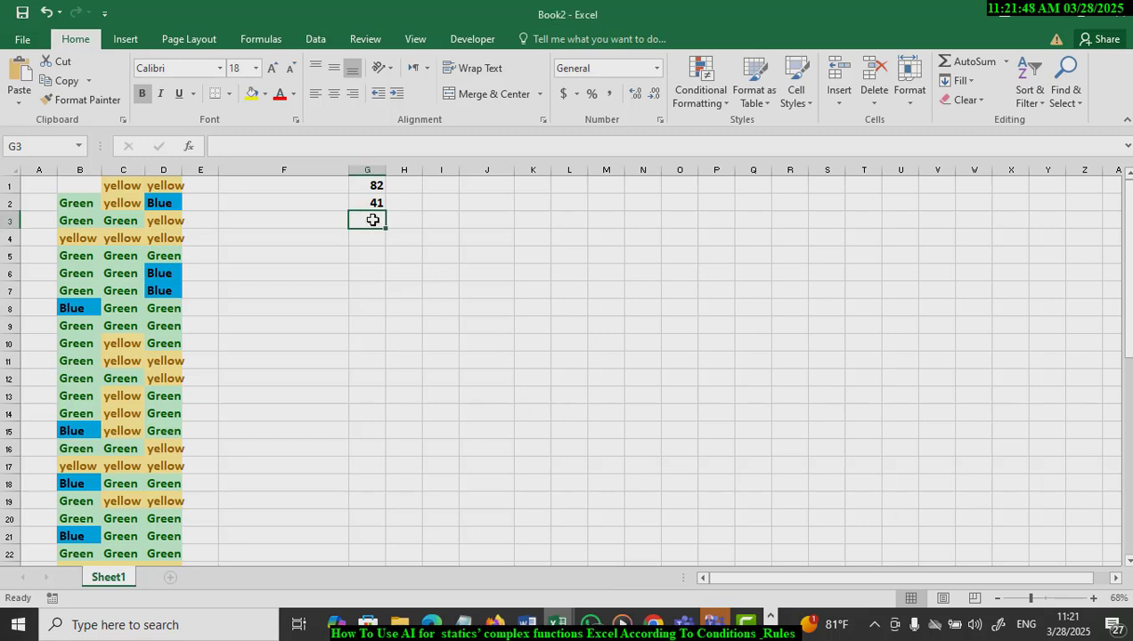
{"action": "type", "text": "="}
{"action": "key", "text": "ctrl+v"}
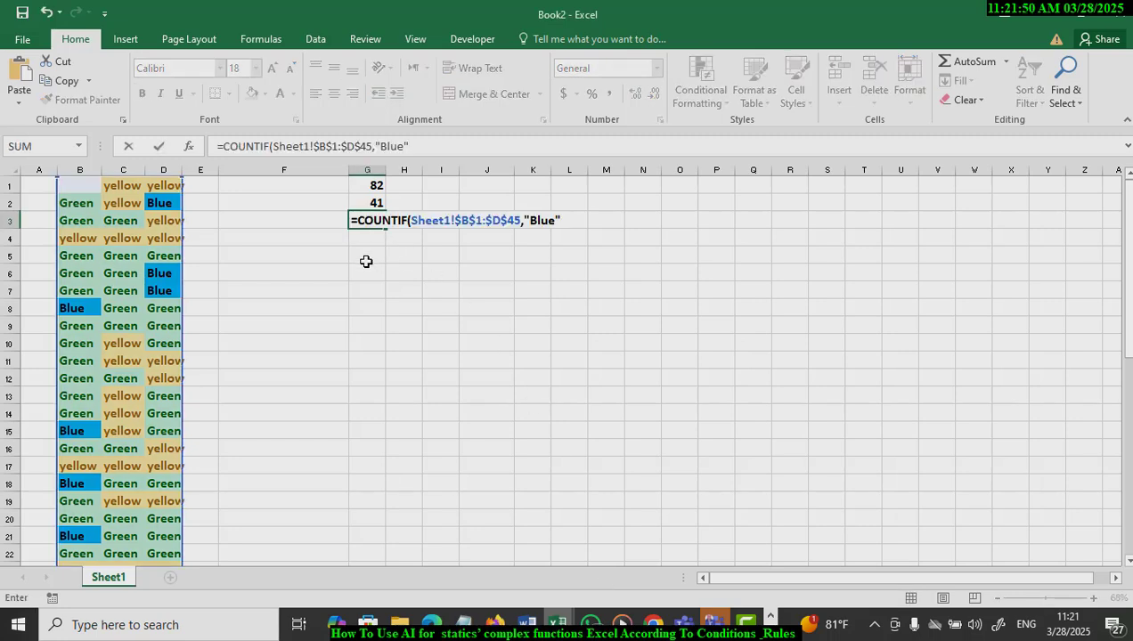
{"action": "key", "text": "Return"}
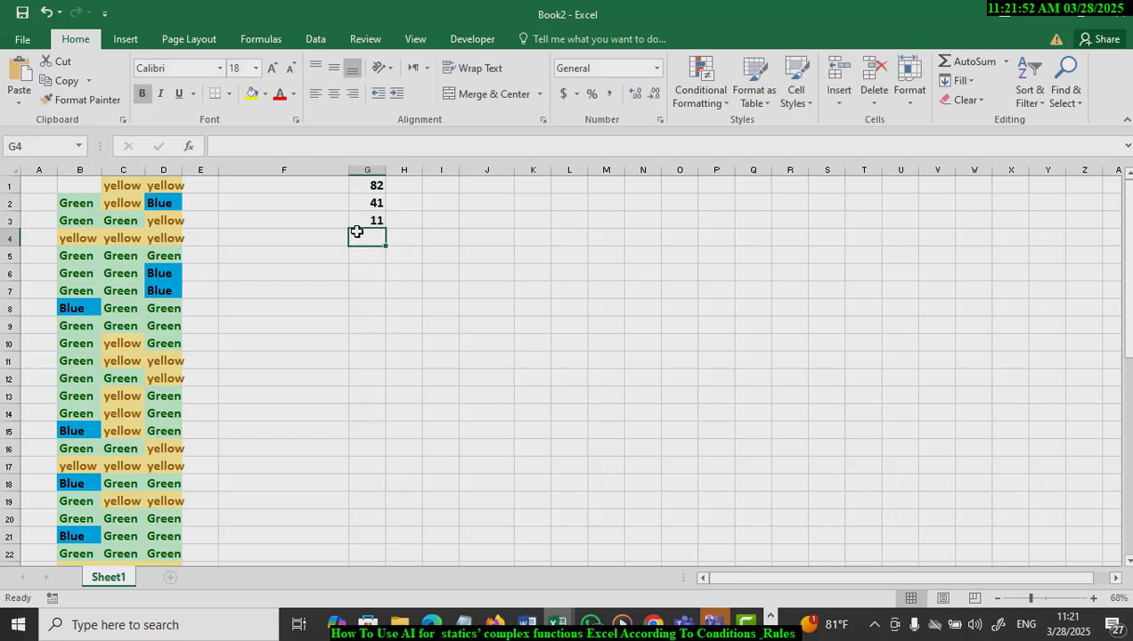
Step: Label the three totals by entering green in F1, yellow in F2 and blue in F3
{"action": "left_click", "coordinate": [302, 187]}
{"action": "type", "text": "g"}
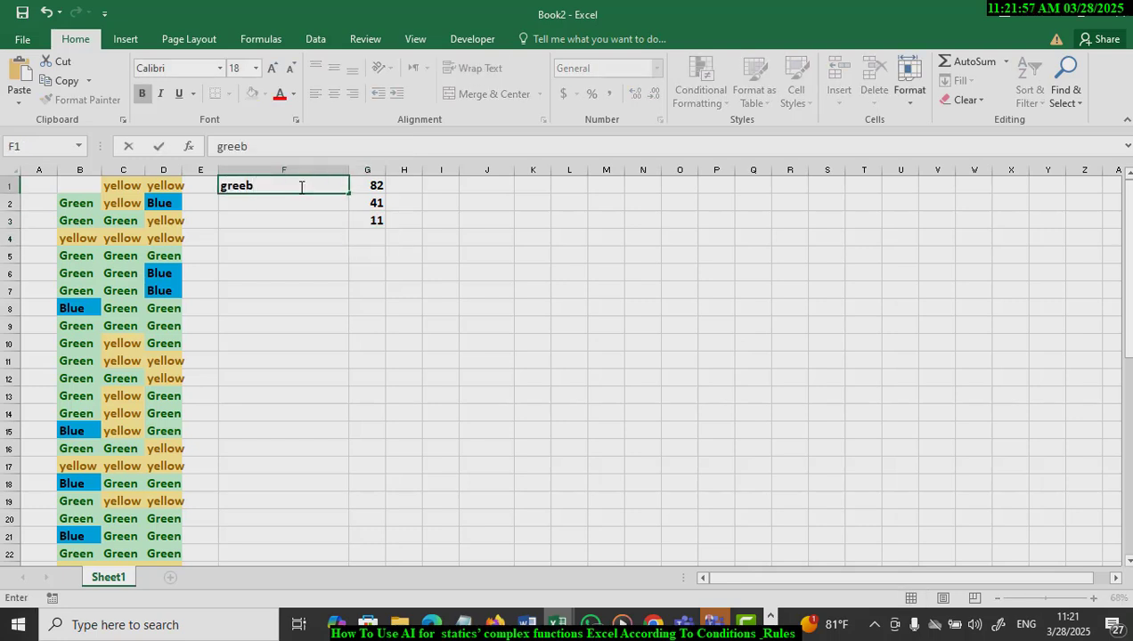
{"action": "type", "text": "reen"}
{"action": "left_click", "coordinate": [304, 205]}
{"action": "type", "text": "y"}
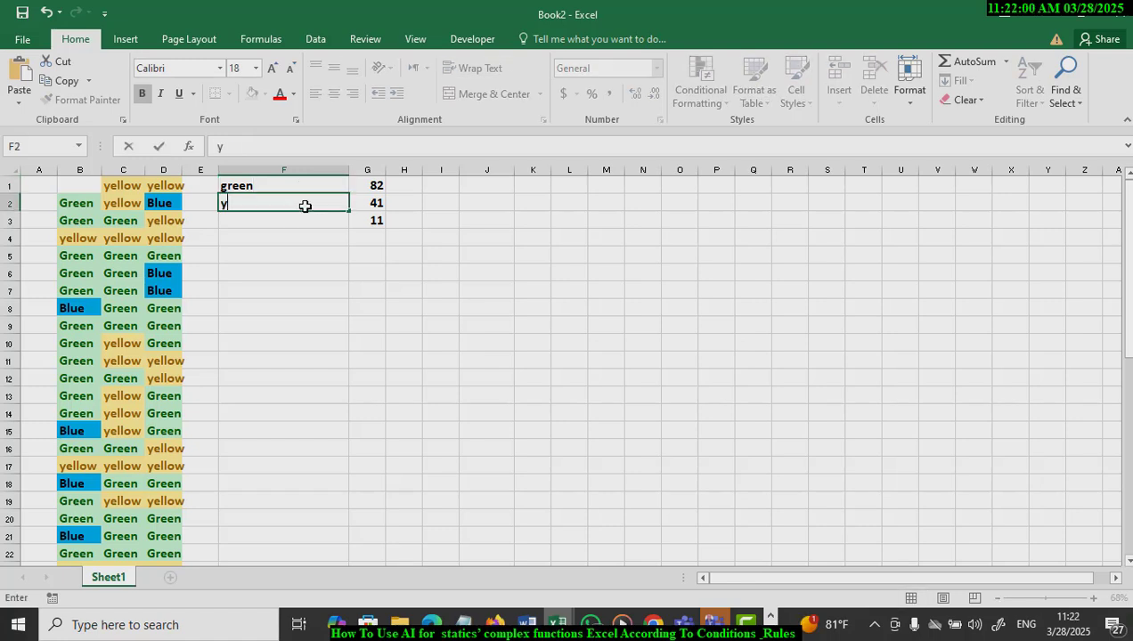
{"action": "type", "text": "ellow"}
{"action": "left_click", "coordinate": [302, 223]}
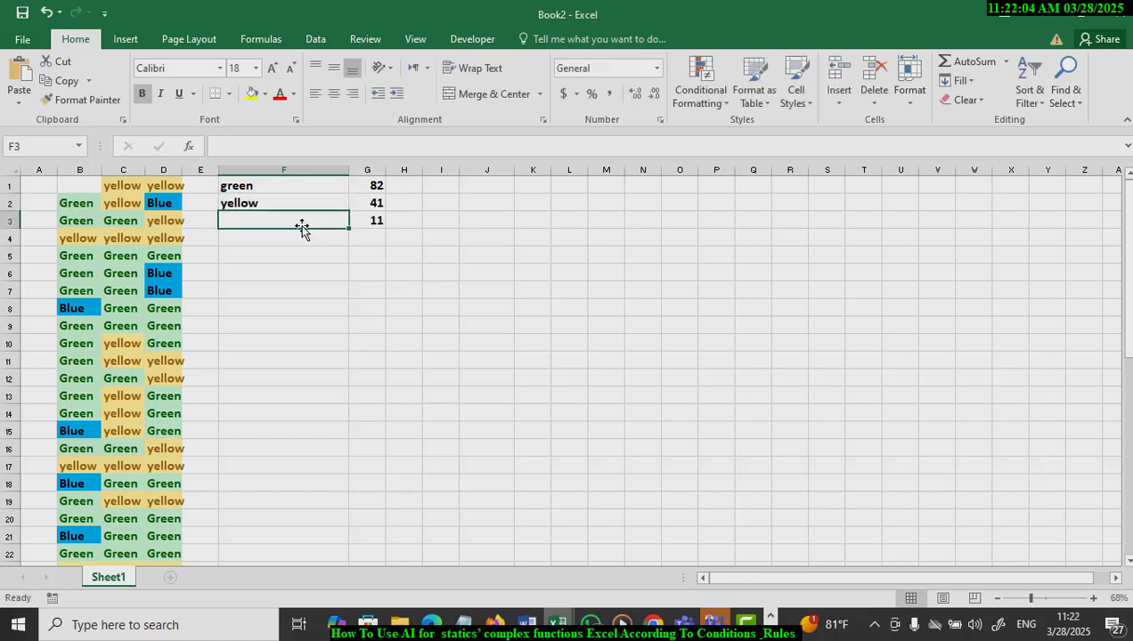
{"action": "type", "text": "blue"}
{"action": "left_click", "coordinate": [362, 240]}
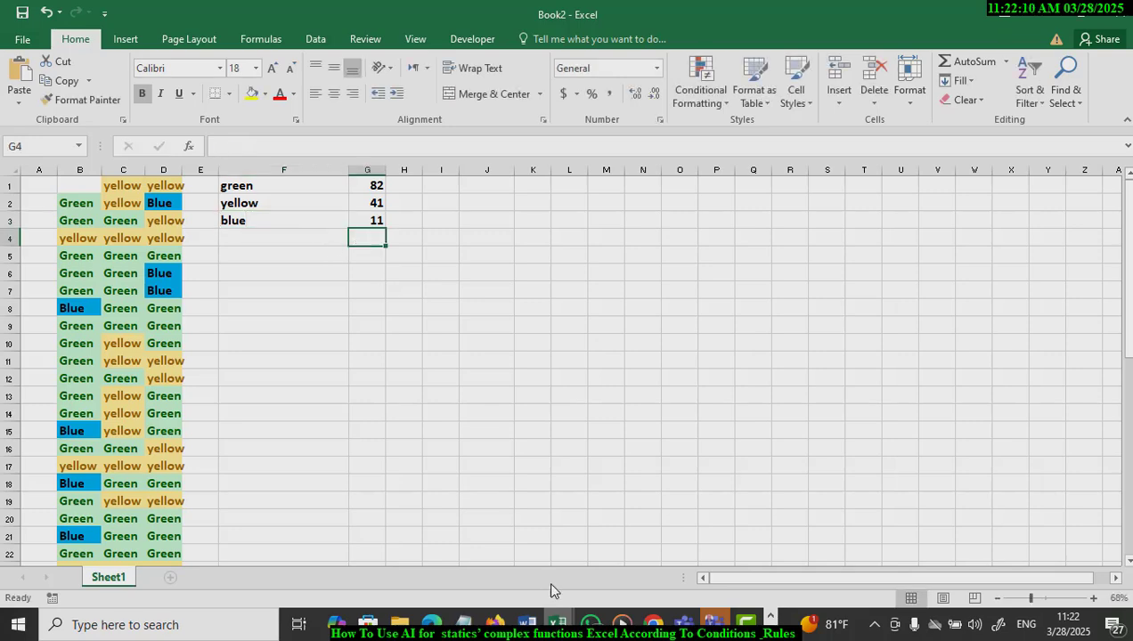
Step: Copy the "Green" percentage formula, COUNTIF divided by COUNTA, from Gemini in the browser and enter it in cell G5 of Book2 in Excel
{"action": "left_click", "coordinate": [495, 623]}
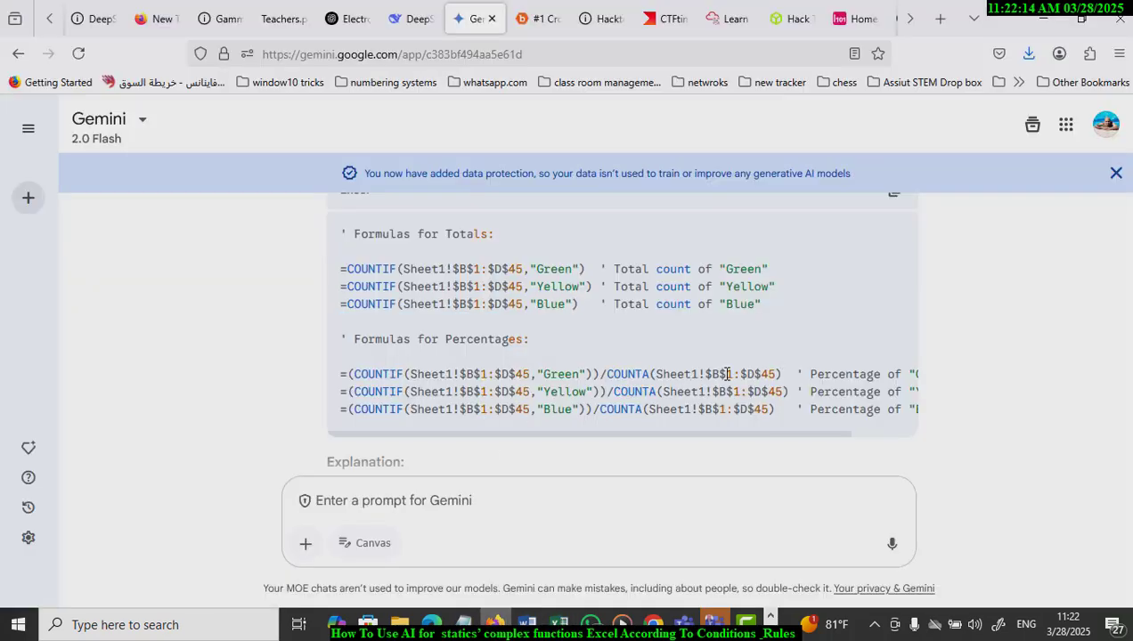
{"action": "left_click_drag", "start_coordinate": [782, 374], "coordinate": [341, 377]}
{"action": "key", "text": "ctrl+c"}
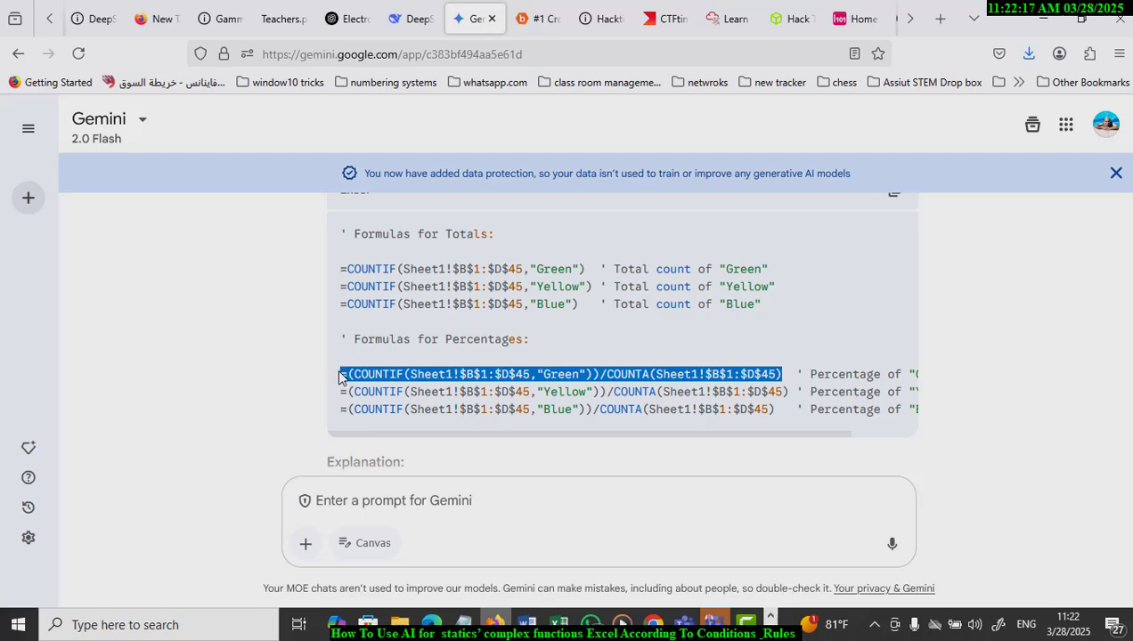
{"action": "left_click", "coordinate": [558, 624]}
{"action": "left_click", "coordinate": [632, 559]}
{"action": "left_click", "coordinate": [381, 258]}
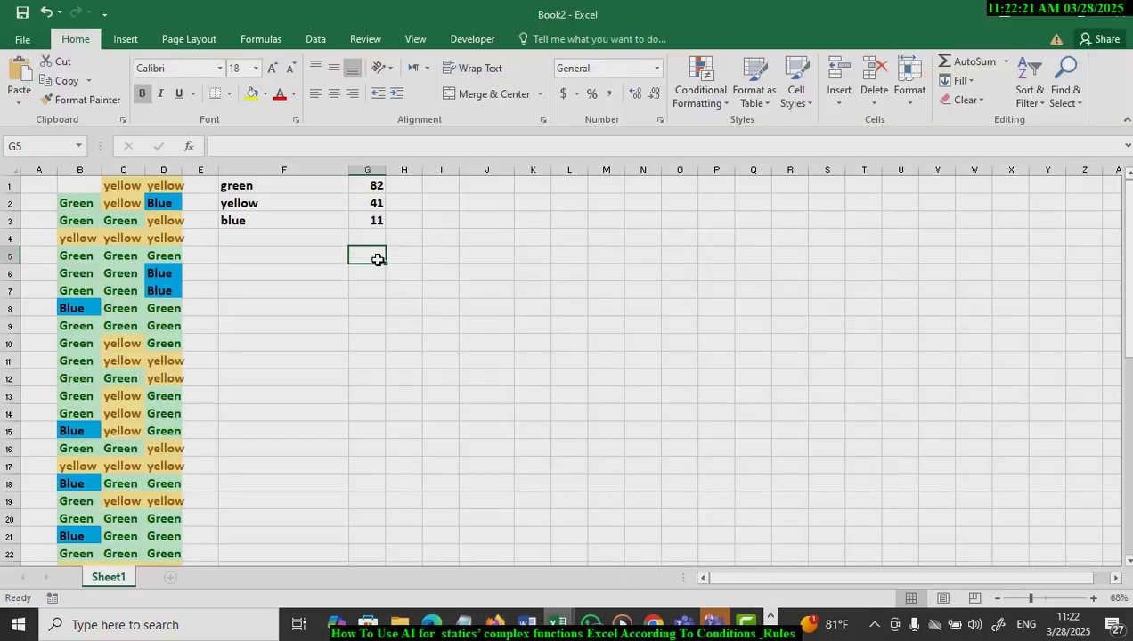
{"action": "key", "text": "ctrl+v"}
{"action": "key", "text": "Return"}
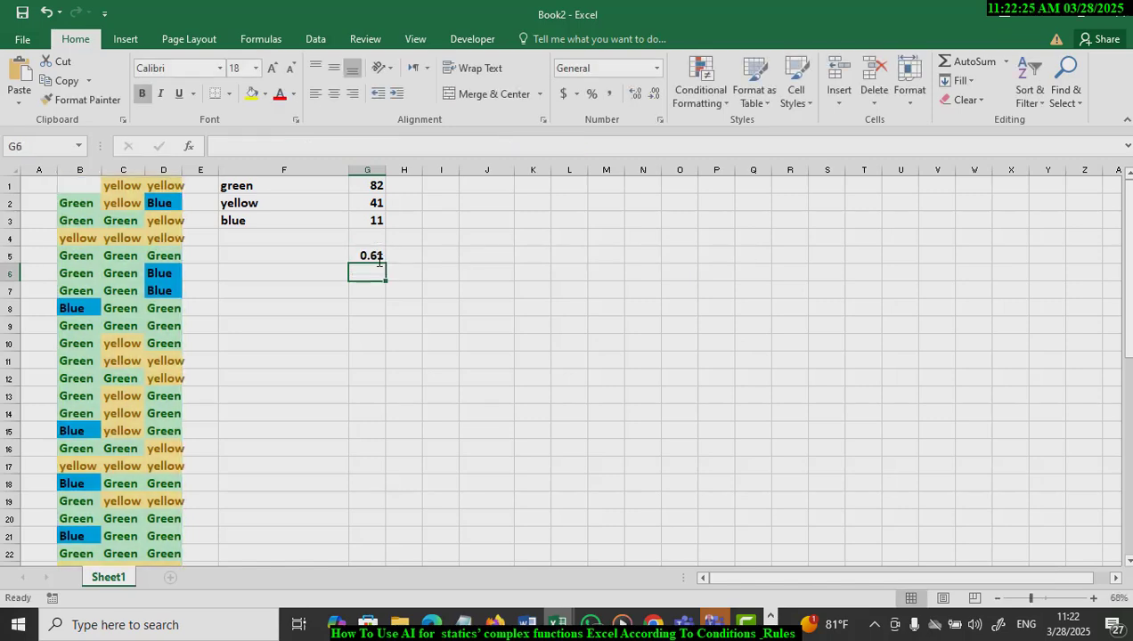
Step: Copy the "Yellow" percentage formula from Gemini in the browser and enter it in cell G6 of Book2 in Excel
{"action": "left_click", "coordinate": [498, 633]}
{"action": "left_click_drag", "start_coordinate": [787, 392], "coordinate": [336, 393]}
{"action": "key", "text": "ctrl+c"}
{"action": "key", "text": "alt+Tab"}
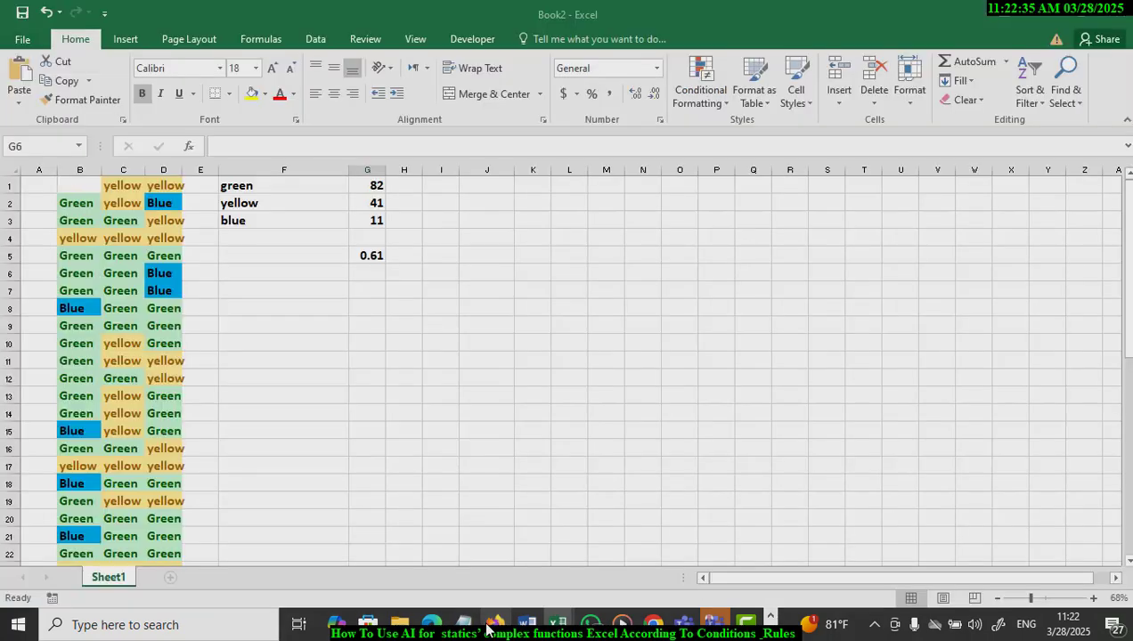
{"action": "key", "text": "ctrl+v"}
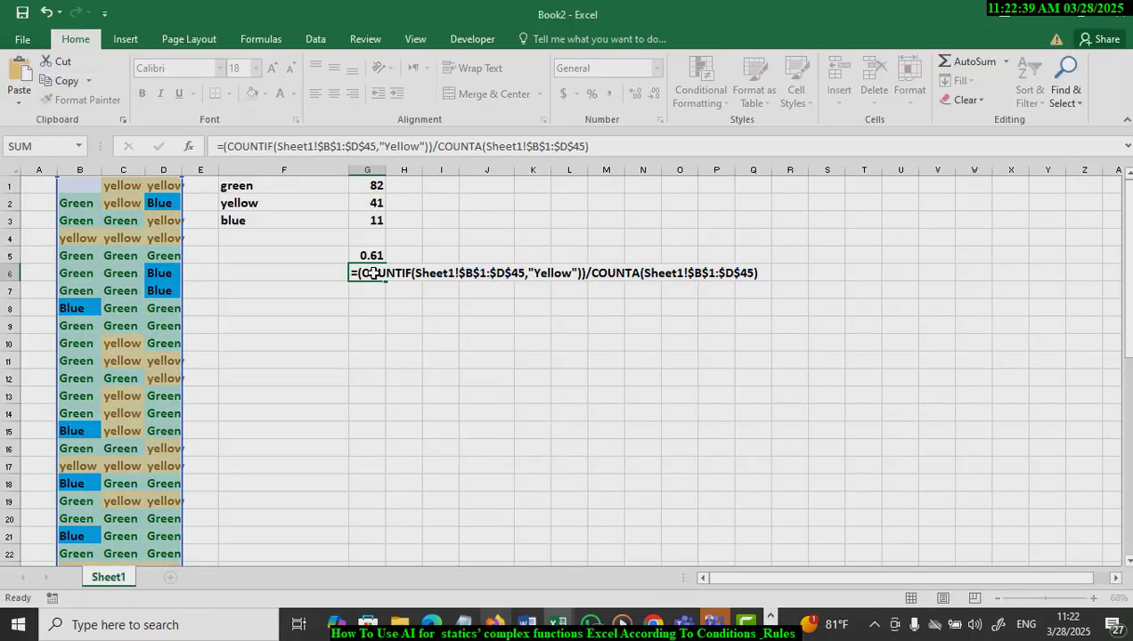
{"action": "key", "text": "Return"}
Step: Copy the "Blue" percentage formula from Gemini in the browser and enter it in cell G7 of Book2 in Excel
{"action": "left_click", "coordinate": [498, 631]}
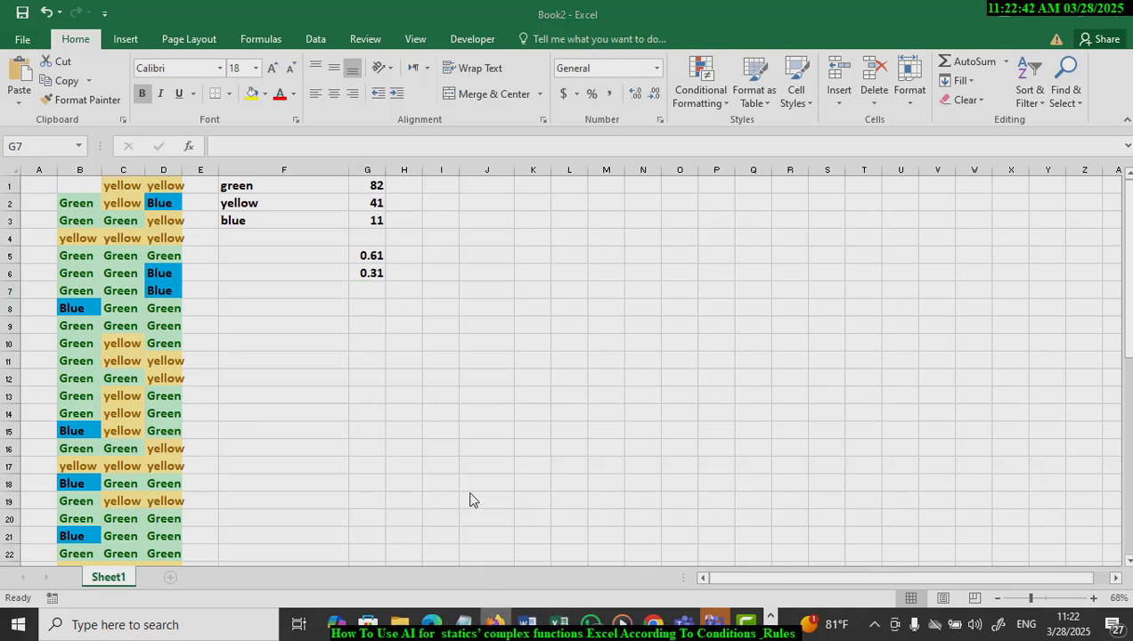
{"action": "left_click", "coordinate": [489, 418]}
{"action": "left_click_drag", "start_coordinate": [774, 409], "coordinate": [345, 417]}
{"action": "key", "text": "ctrl+c"}
{"action": "left_click", "coordinate": [496, 627]}
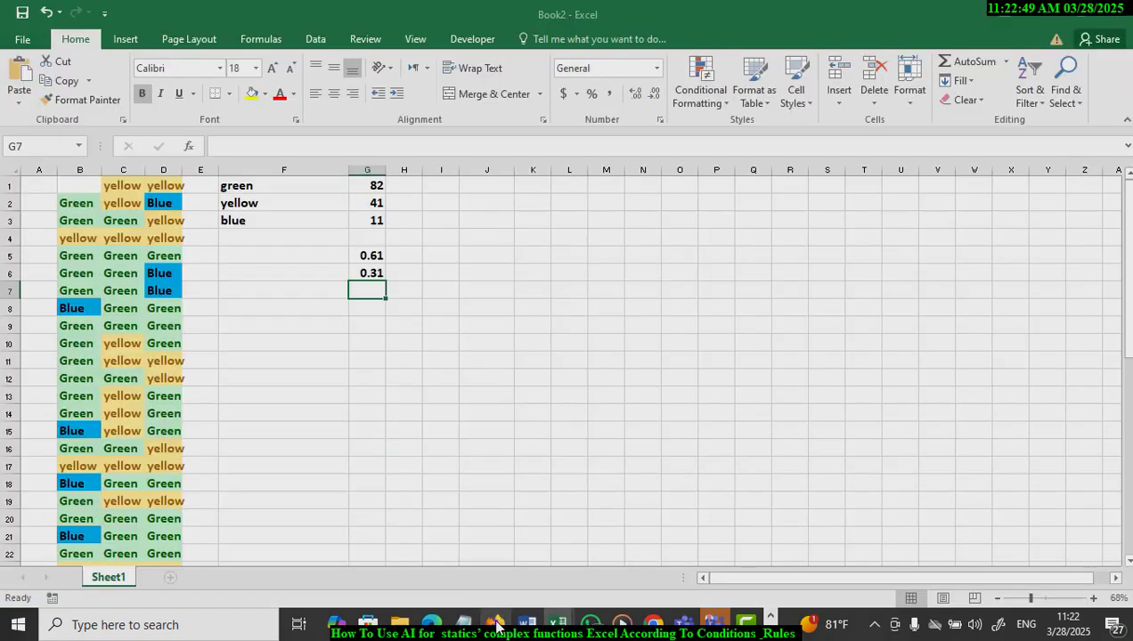
{"action": "double_click", "coordinate": [368, 292]}
{"action": "key", "text": "ctrl+v"}
{"action": "key", "text": "Return"}
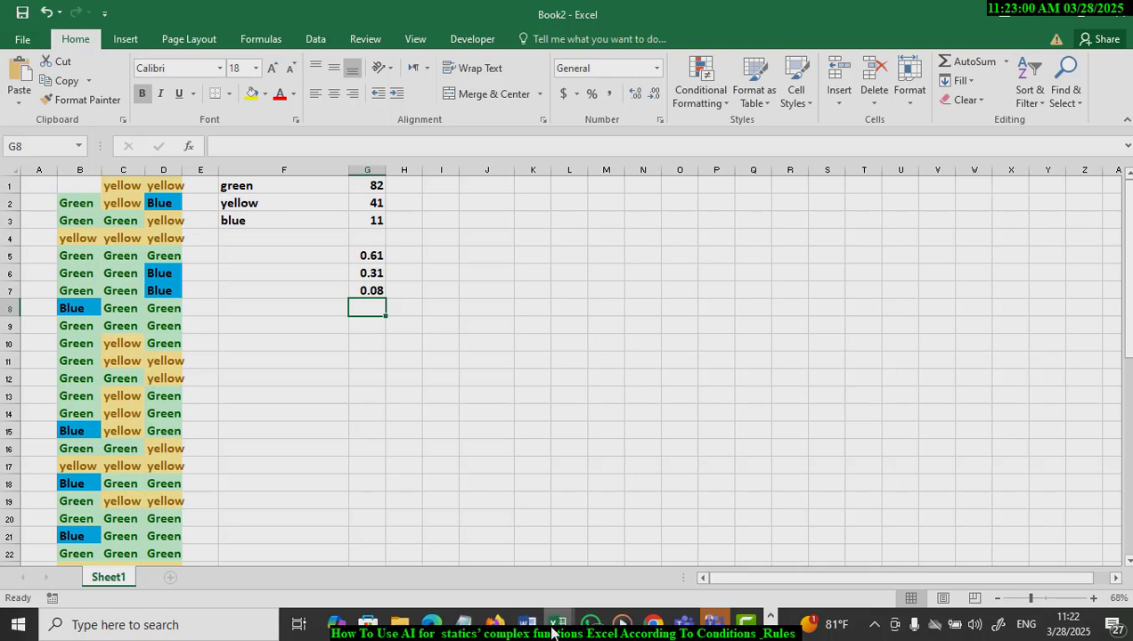
Step: Return to Gemini in the browser and write the follow-up prompt "modify the above to output all in one cell"
{"action": "left_click", "coordinate": [501, 627]}
{"action": "left_click", "coordinate": [496, 497]}
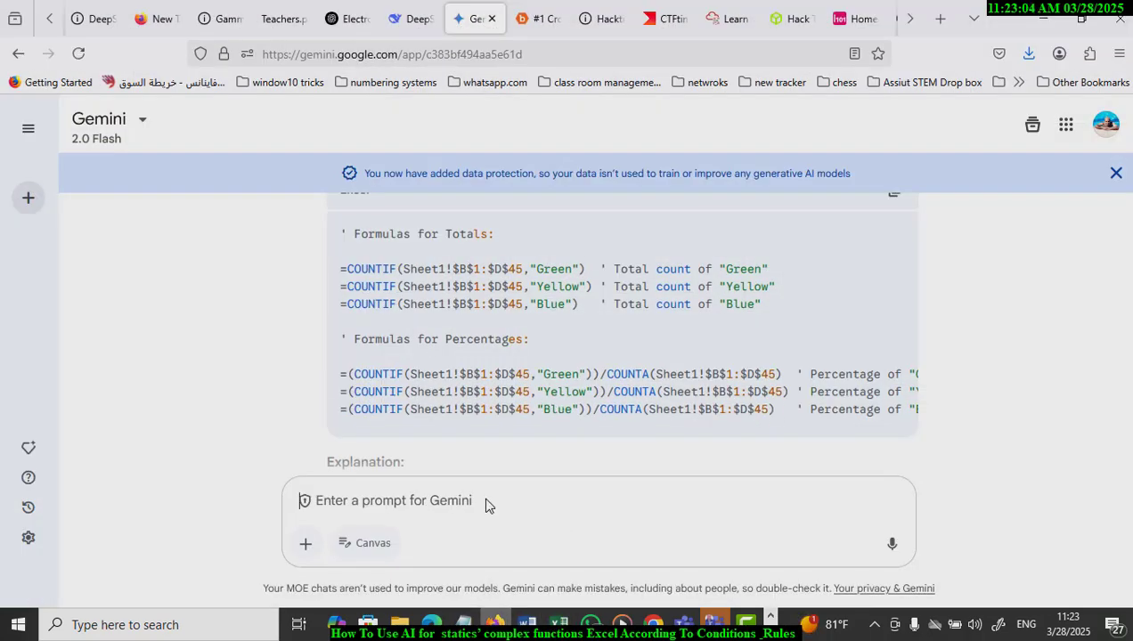
{"action": "type", "text": "modif"}
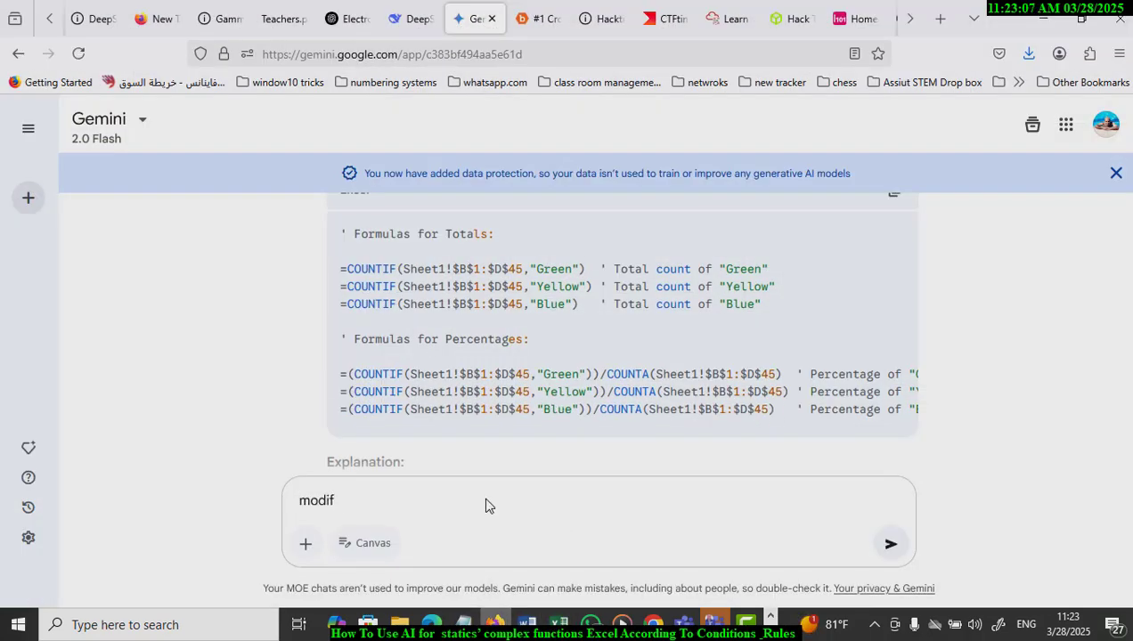
{"action": "type", "text": "y the ab"}
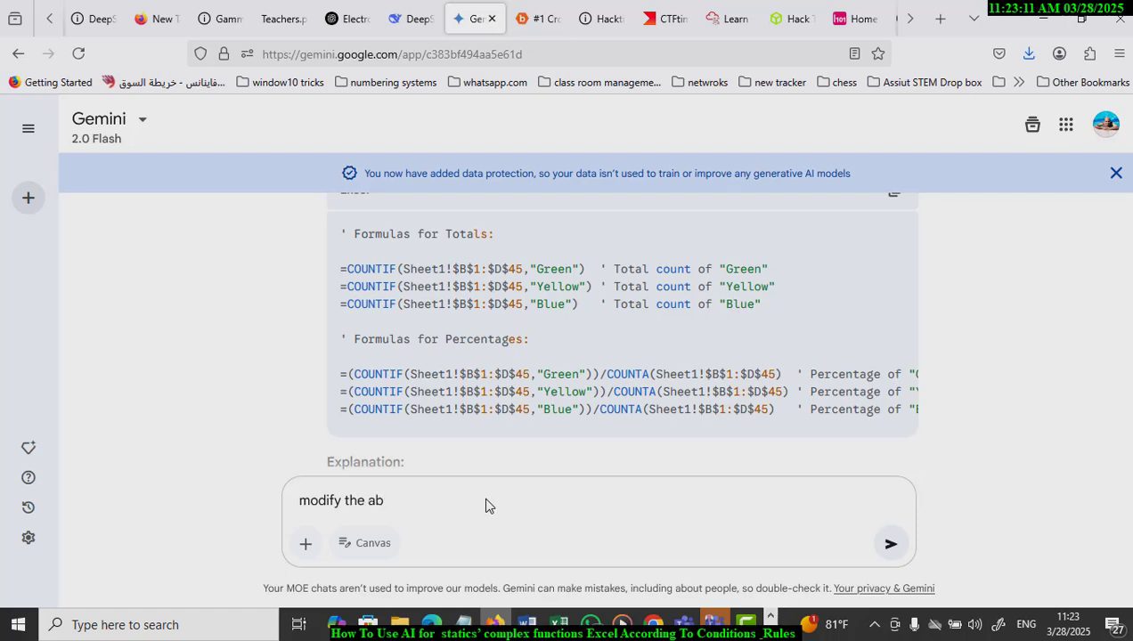
{"action": "type", "text": "ove to output all in one cell"}
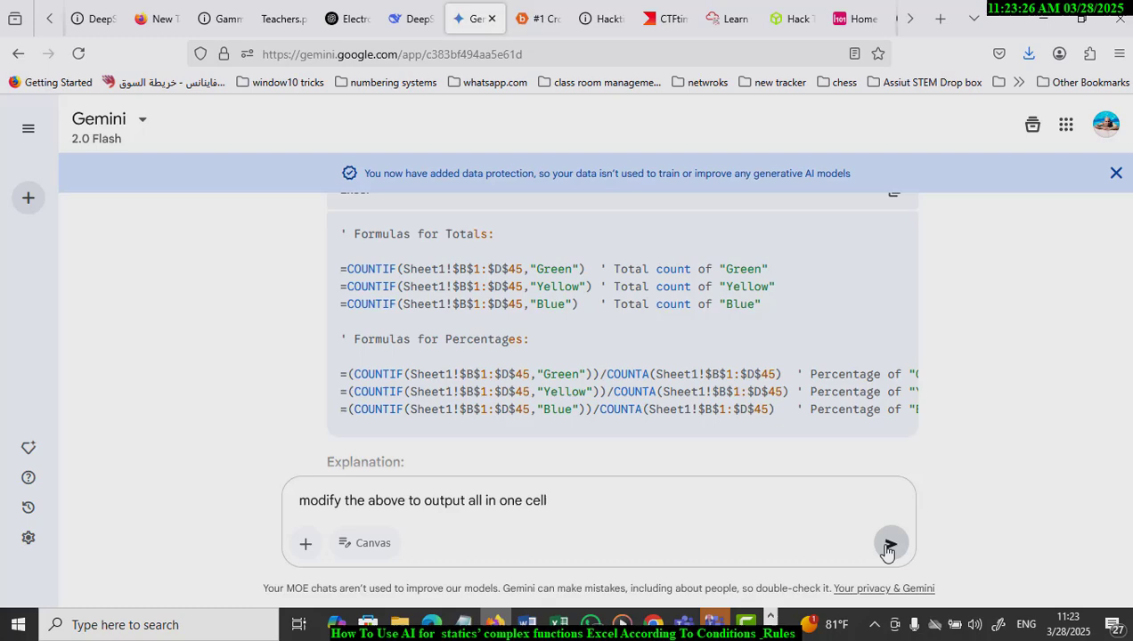
Step: Submit the follow-up prompt to Gemini and copy the combined single-cell Excel formula for Green, Yellow and Blue from its reply
{"action": "left_click", "coordinate": [889, 545]}
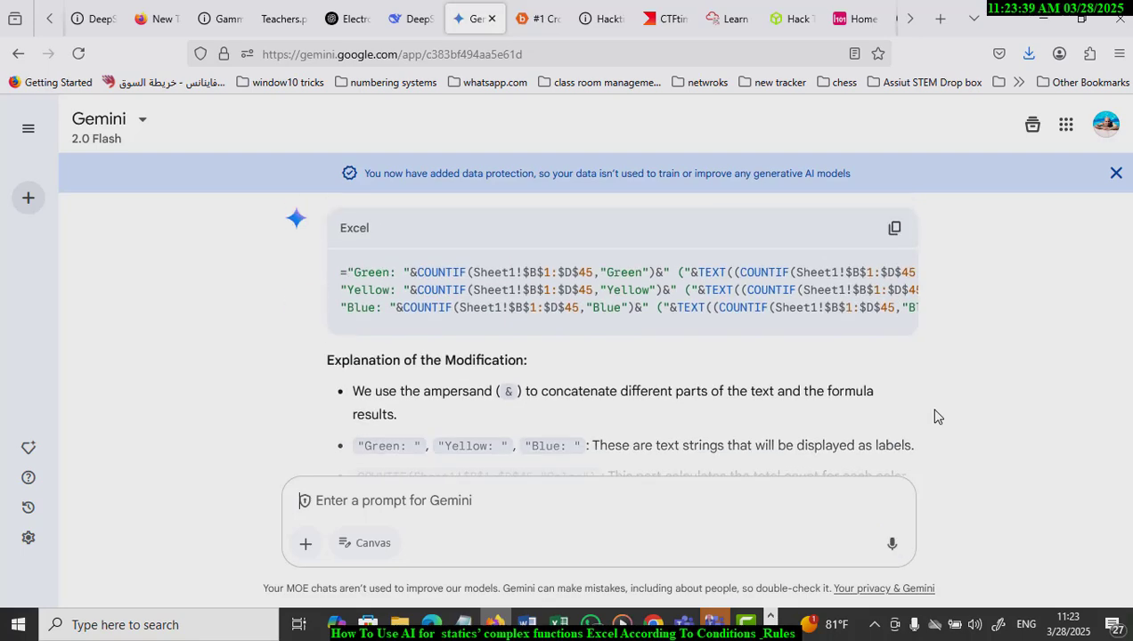
{"action": "left_click", "coordinate": [893, 230]}
{"action": "scroll", "coordinate": [728, 356], "scroll_direction": "down", "scroll_amount": 10}
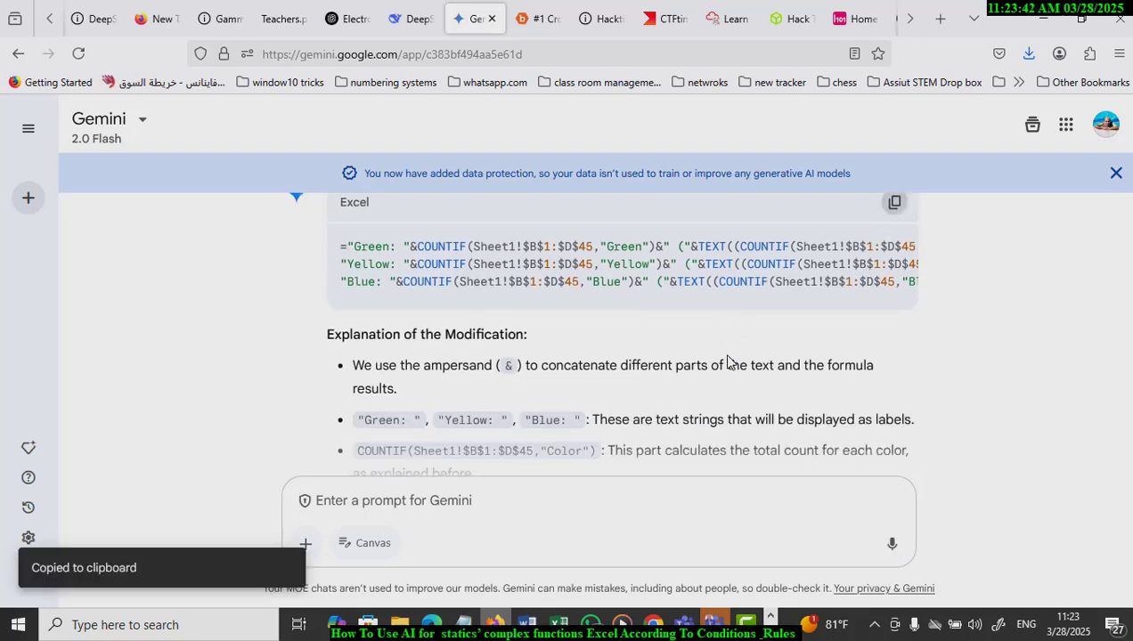
{"action": "scroll", "coordinate": [727, 361], "scroll_direction": "down", "scroll_amount": 3}
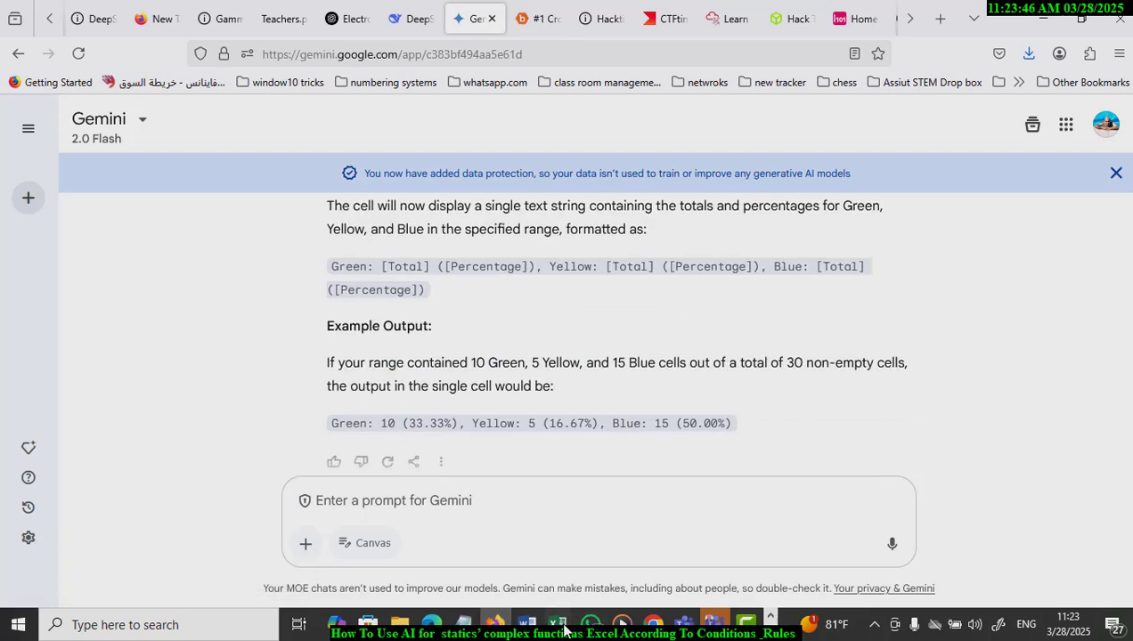
Step: Switch to Book2 in Excel and enter the copied combined count-and-percentage formula in cell G9
{"action": "mouse_move", "coordinate": [564, 626]}
{"action": "left_click", "coordinate": [626, 577]}
{"action": "left_click", "coordinate": [372, 324]}
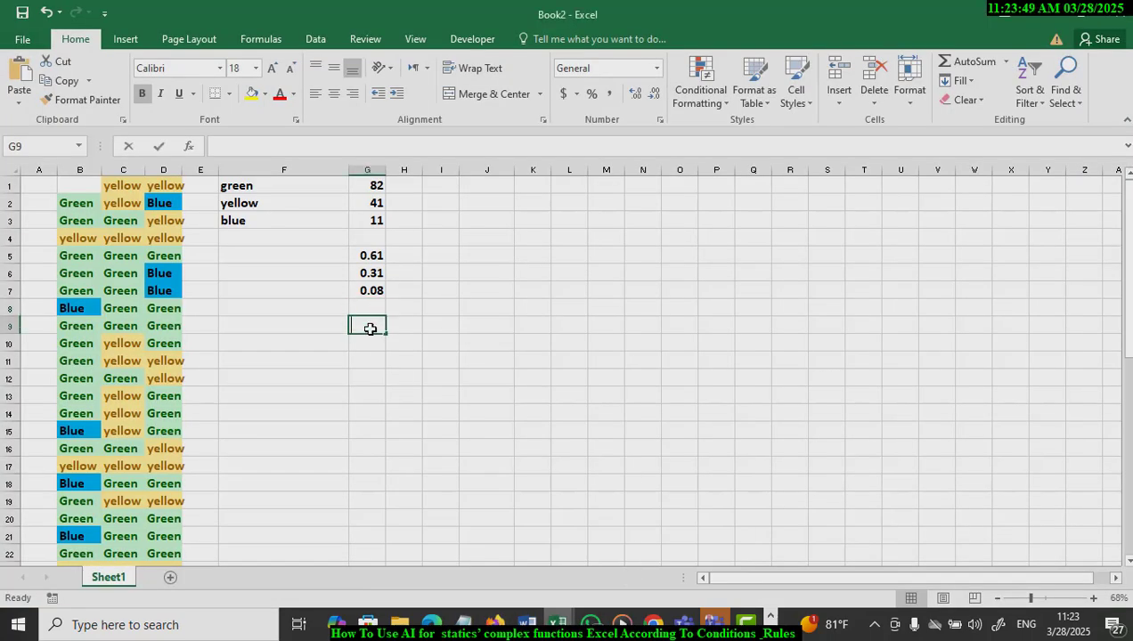
{"action": "double_click", "coordinate": [371, 325]}
{"action": "key", "text": "ctrl+v"}
{"action": "key", "text": "Return"}
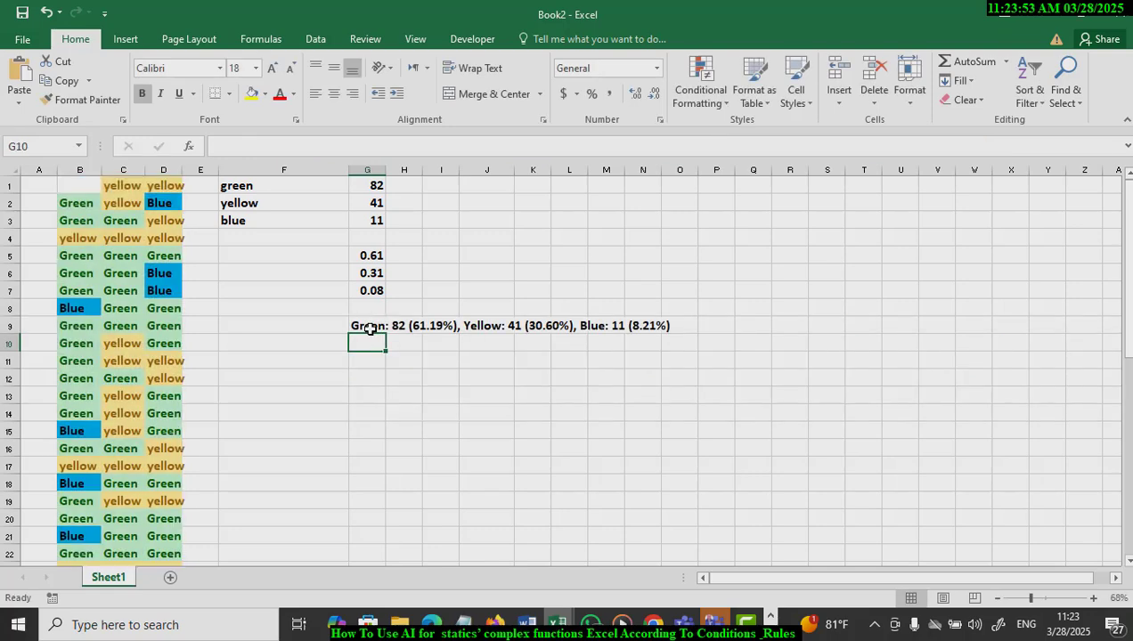
{"action": "left_click", "coordinate": [406, 392]}
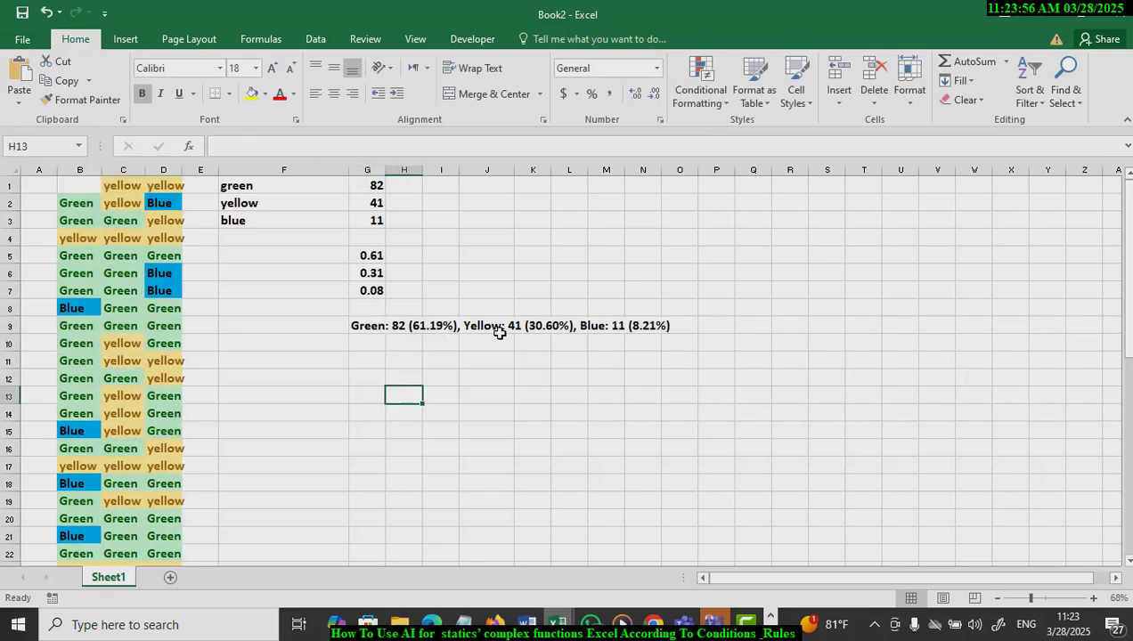